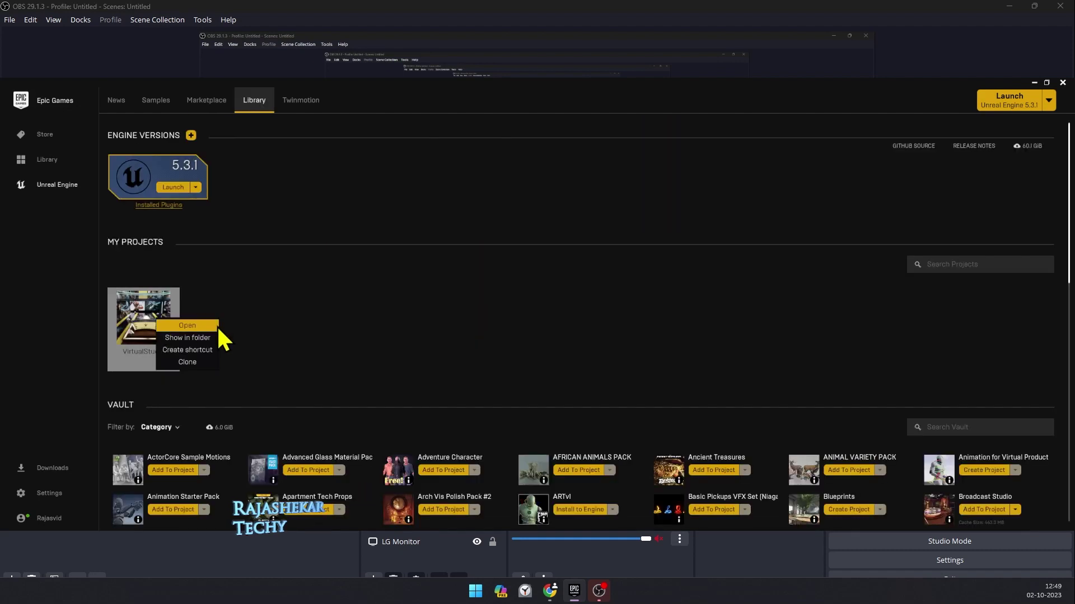
# - Launch the VirtualStudio project from the Library and bring up ChamSys MagicQ PC from Windows search
pyautogui.click(188, 327)
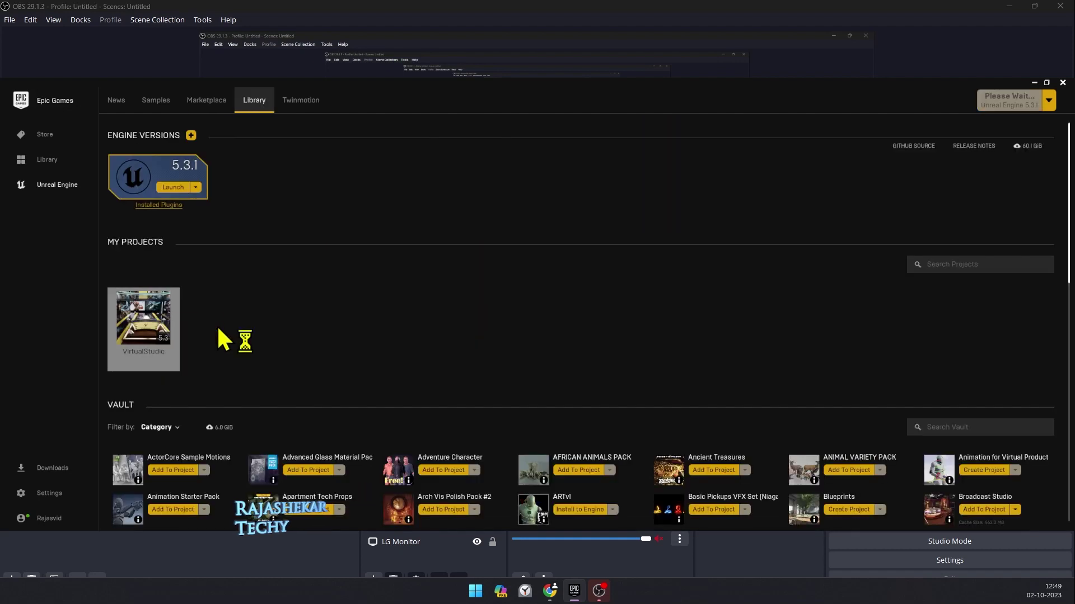
pyautogui.press('super')
pyautogui.write('ma')
pyautogui.press('Escape')
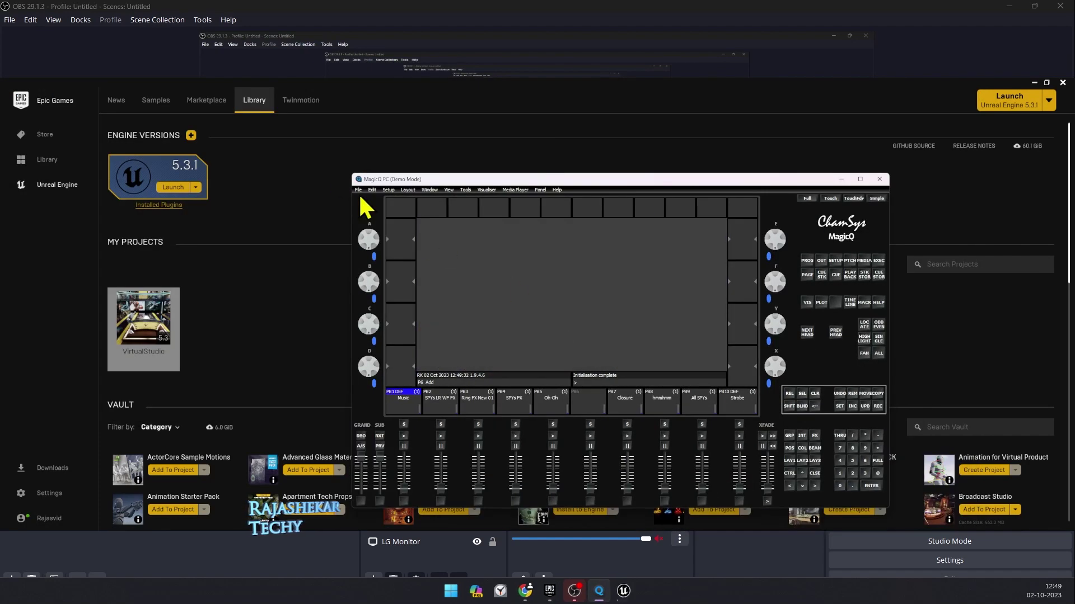
# - Start a new, empty MagicQ show in Live (Chase) programming mode
pyautogui.click(365, 191)
pyautogui.click(373, 217)
pyautogui.click(517, 305)
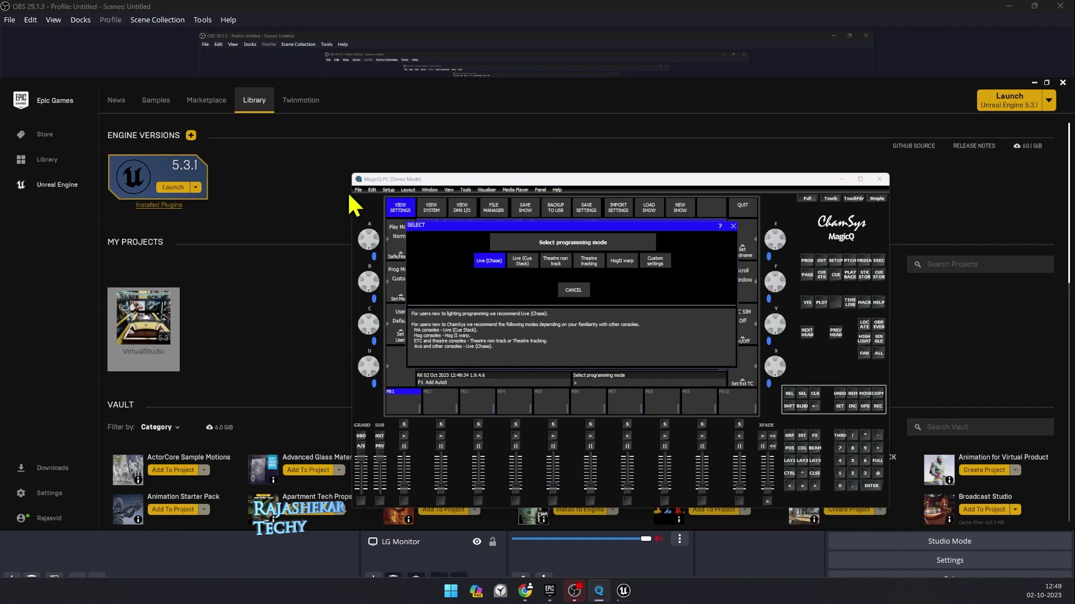
pyautogui.click(491, 262)
# - Load a saved show file from the MagicQ File Manager
pyautogui.click(358, 191)
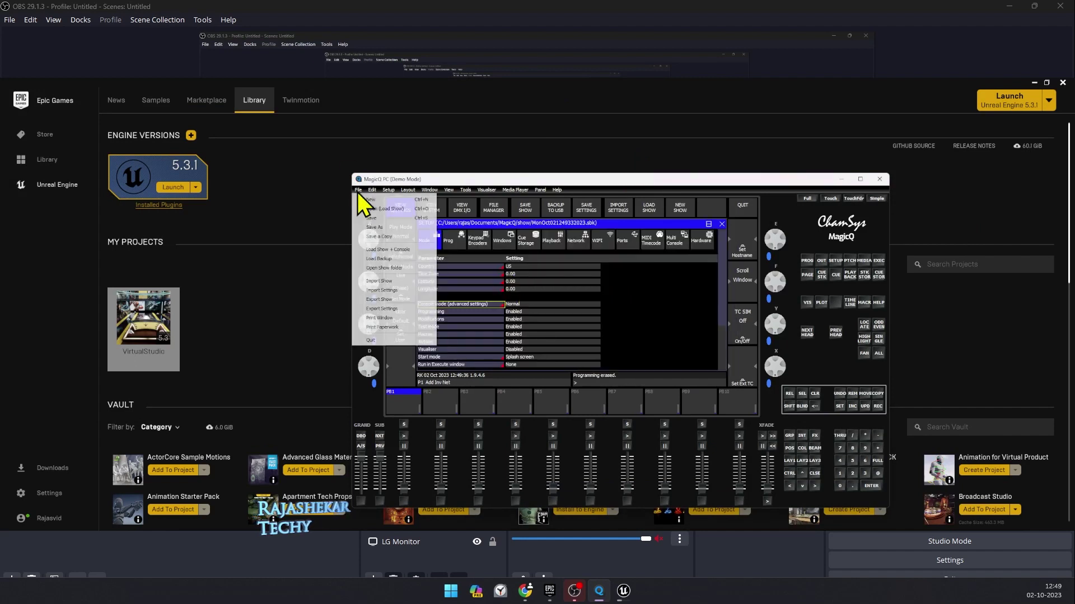
pyautogui.click(377, 209)
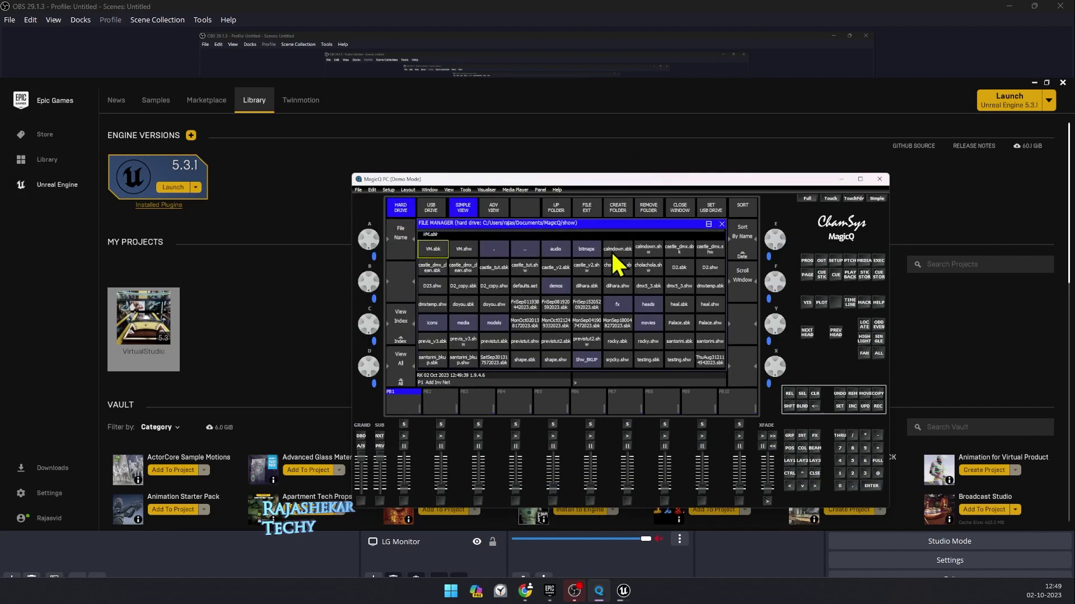
pyautogui.click(646, 262)
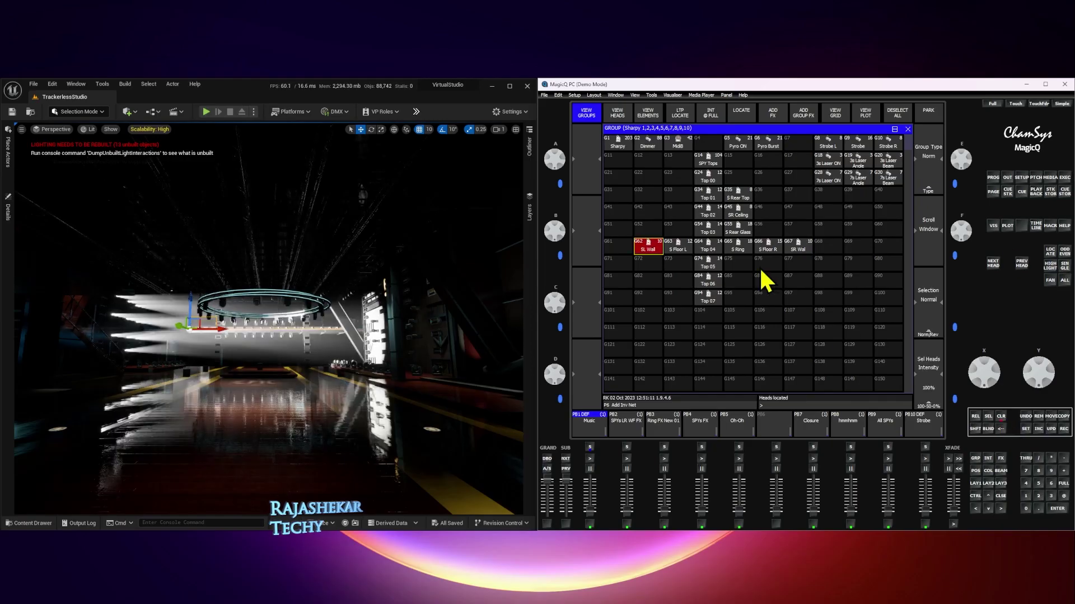
# - Test the wall and SPY Tops light groups at 100% then 0%, then clear the programmer
pyautogui.click(798, 246)
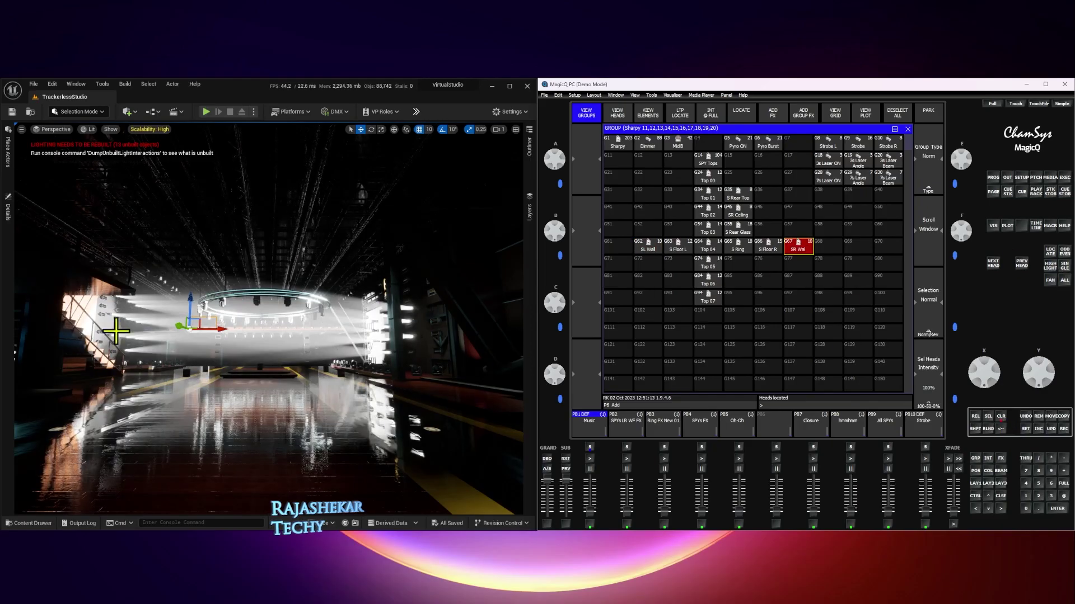
pyautogui.click(712, 252)
pyautogui.click(708, 160)
pyautogui.hotkey('ctrl', 'l')
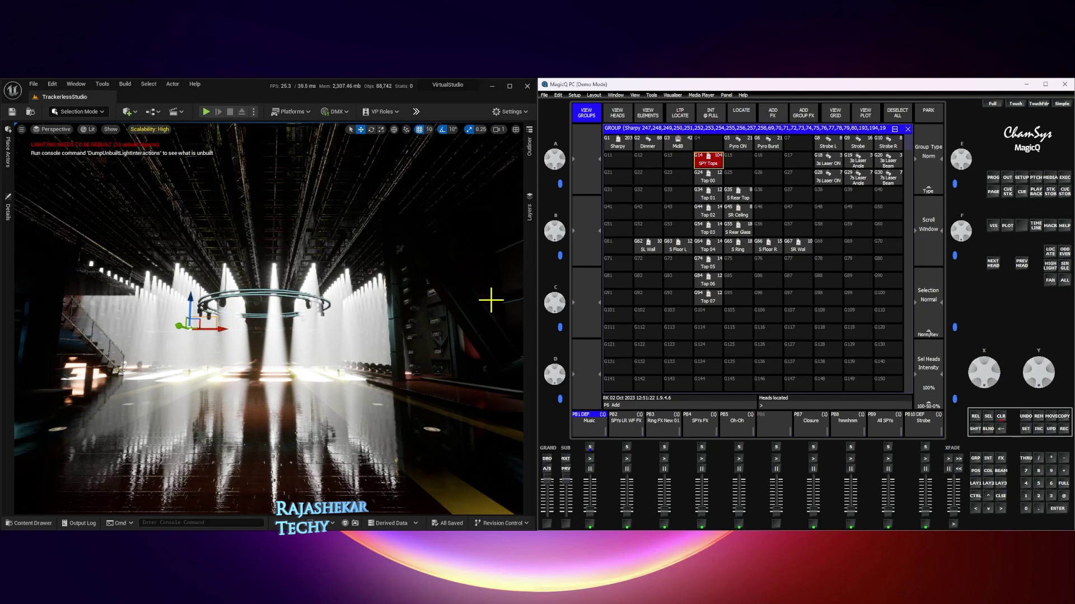
pyautogui.click(999, 418)
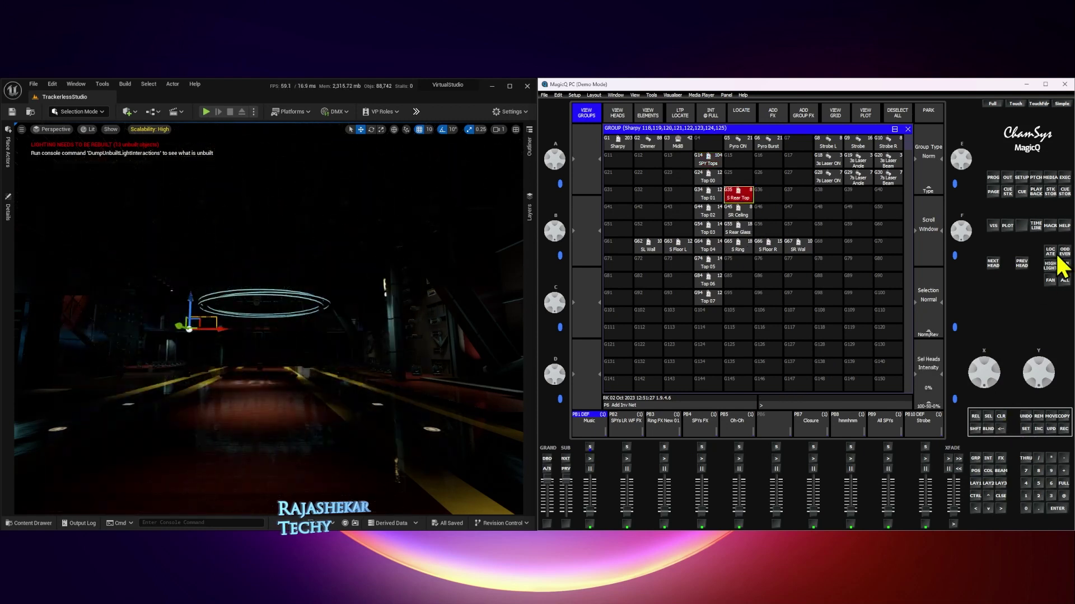
pyautogui.click(1000, 418)
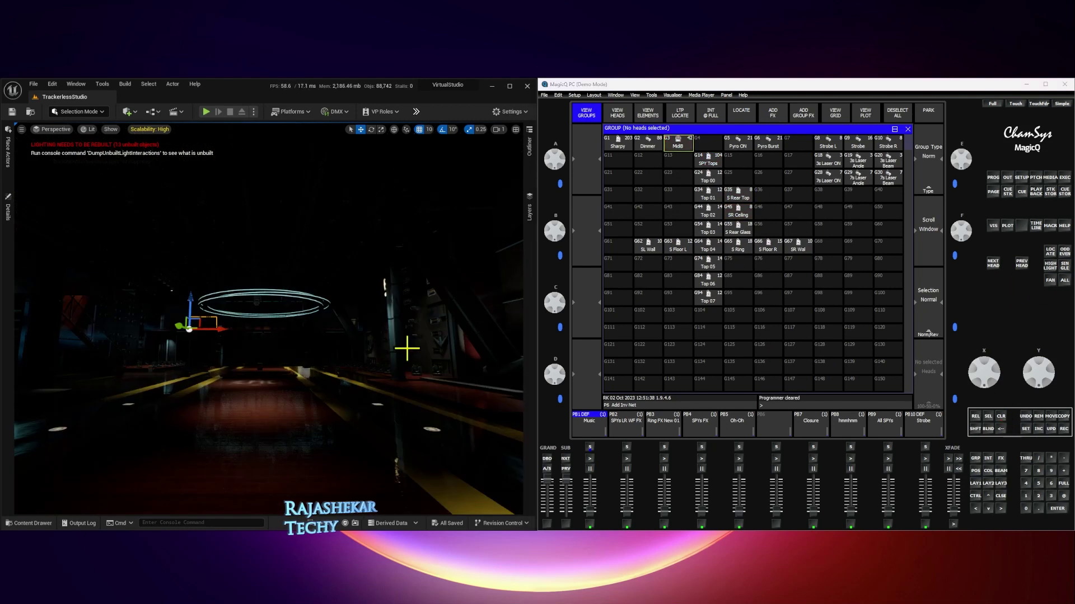
# - Drag the Showcase map from BroadcastStudio > Maps into the Unreal viewport
pyautogui.hotkey('ctrl', 'space')
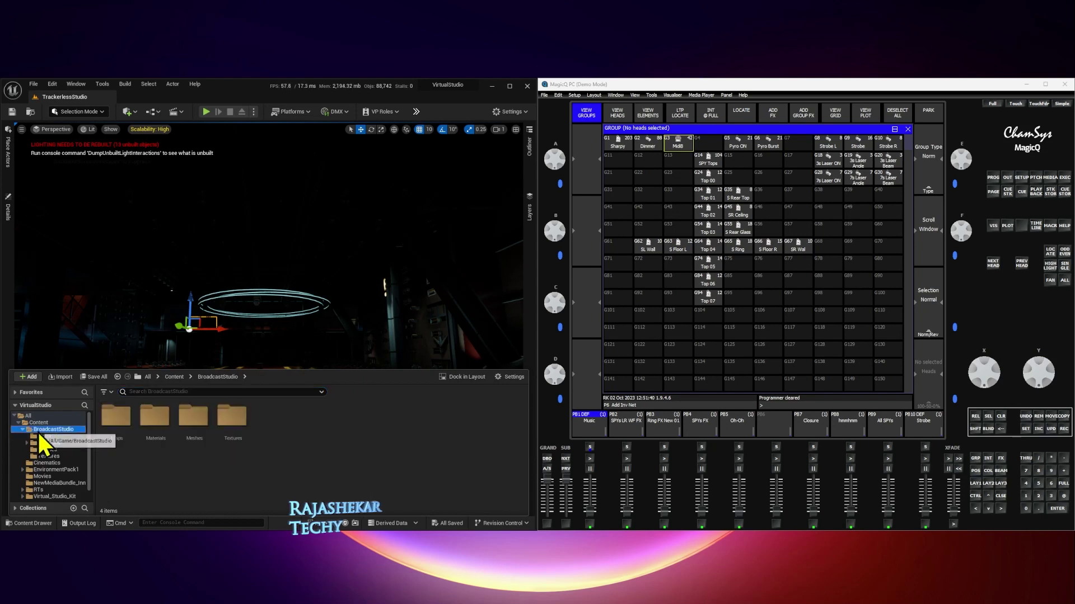
pyautogui.click(23, 430)
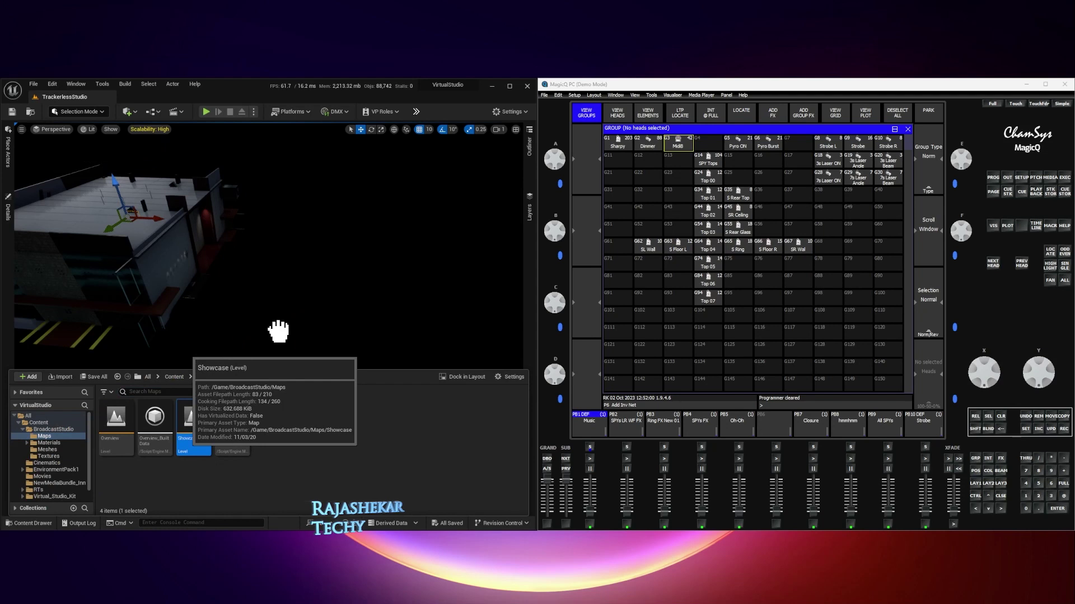
pyautogui.moveTo(277, 331); pyautogui.dragTo(278, 331)
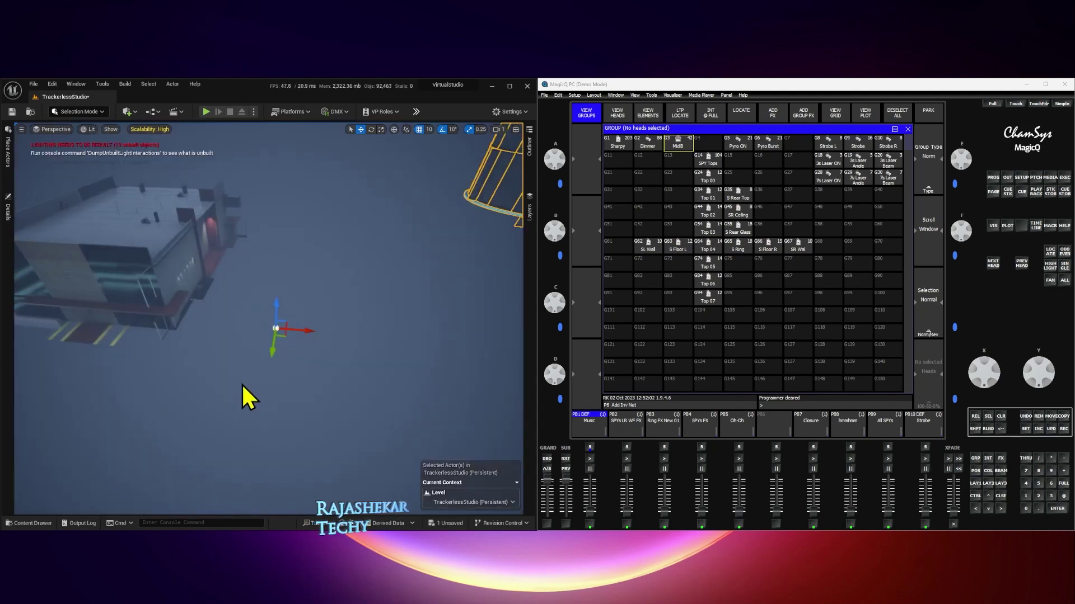
pyautogui.moveTo(247, 396); pyautogui.dragTo(247, 395, button='right')
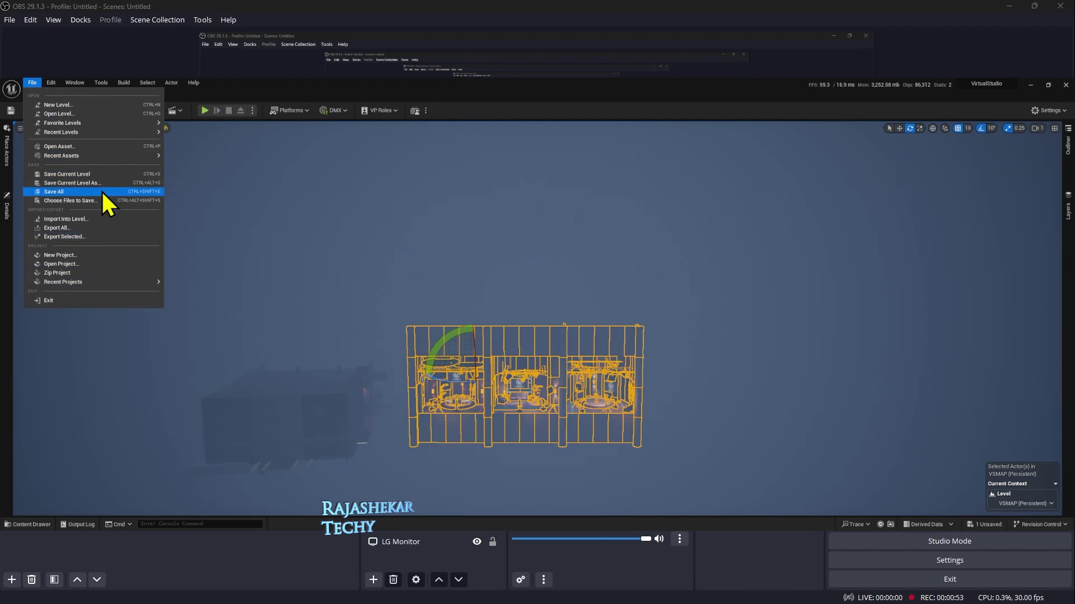
pyautogui.click(102, 190)
pyautogui.write('Test')
# - Save the studio level as Test-1 and reopen it from Recent Levels
pyautogui.press('Return')
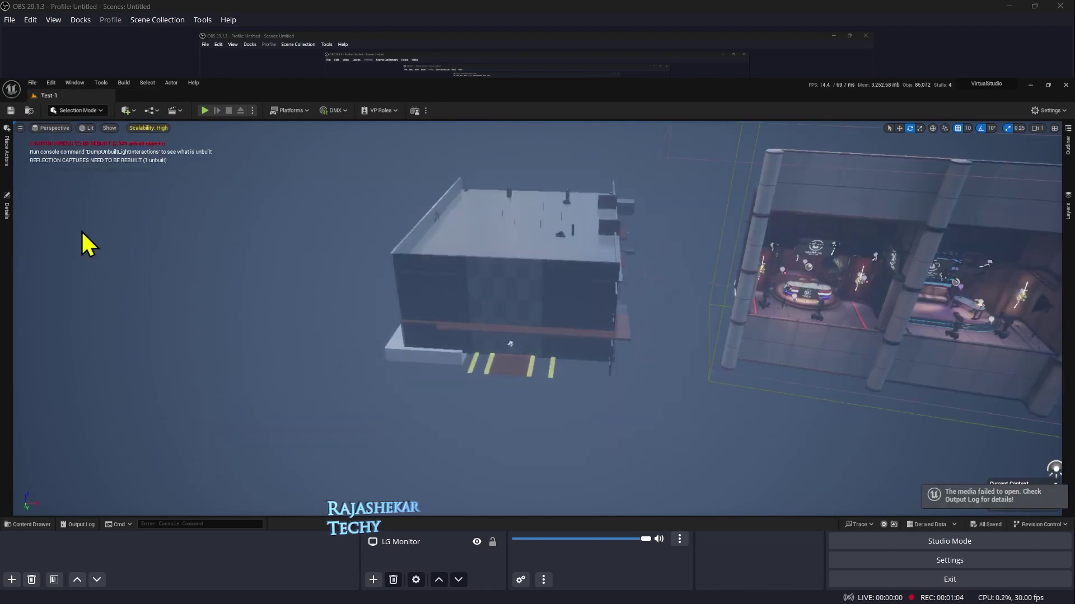
pyautogui.click(32, 83)
pyautogui.click(182, 135)
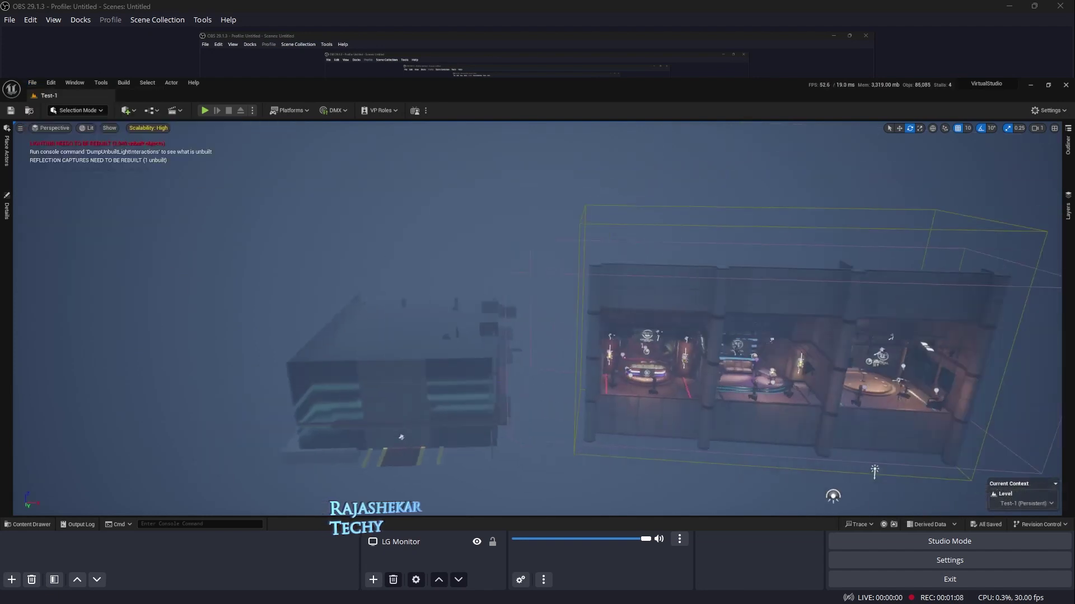
# - Save the level again as TestDMX in the RTs/VS_DMX folder
pyautogui.click(32, 83)
pyautogui.click(72, 182)
pyautogui.write('TestDMX')
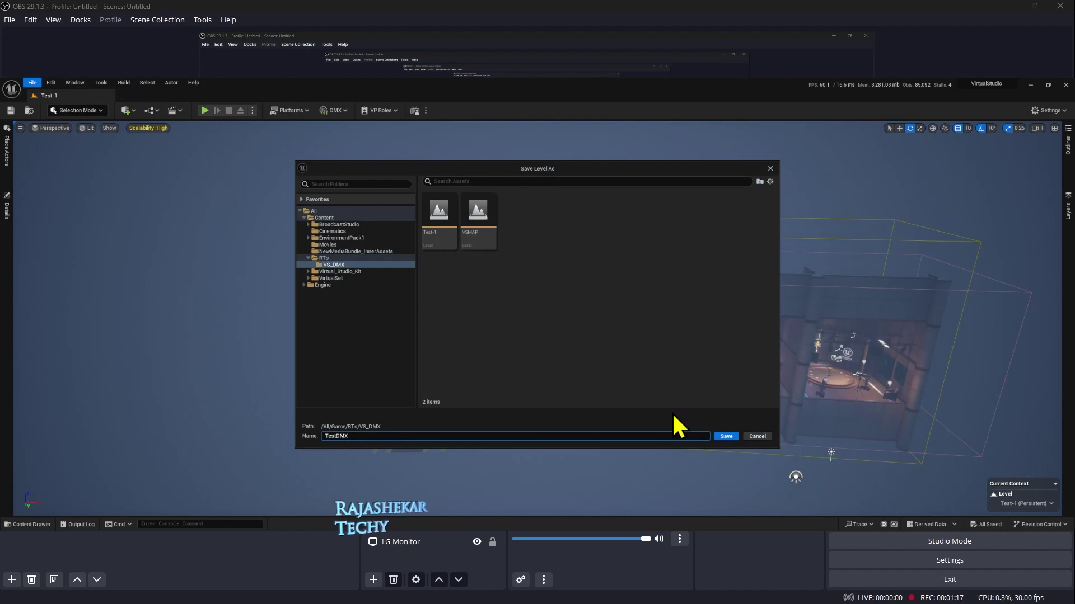
pyautogui.press('Return')
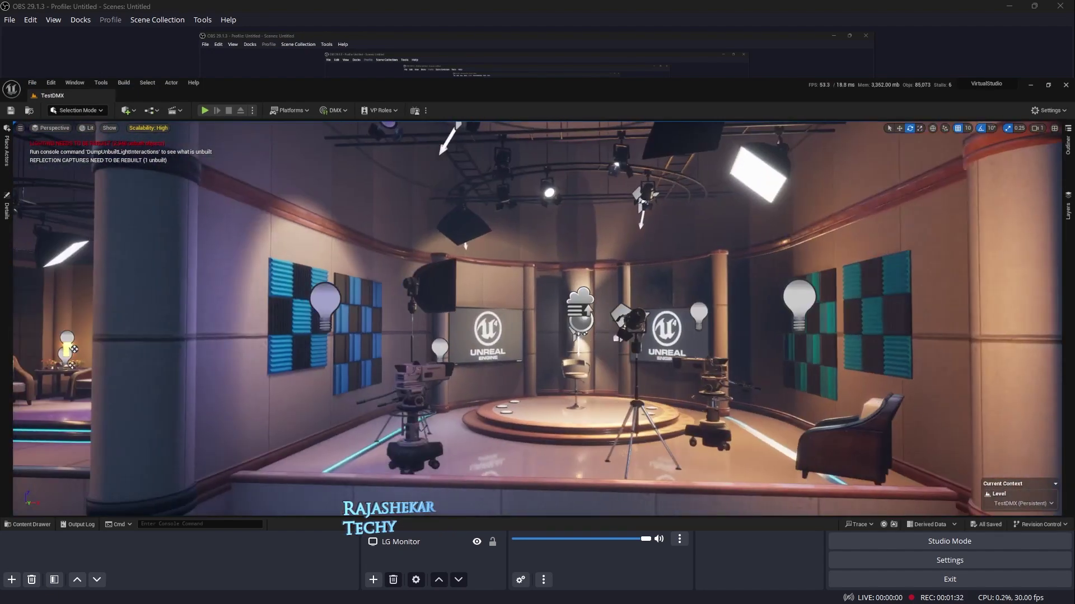
pyautogui.moveTo(635, 471); pyautogui.dragTo(634, 472, button='right')
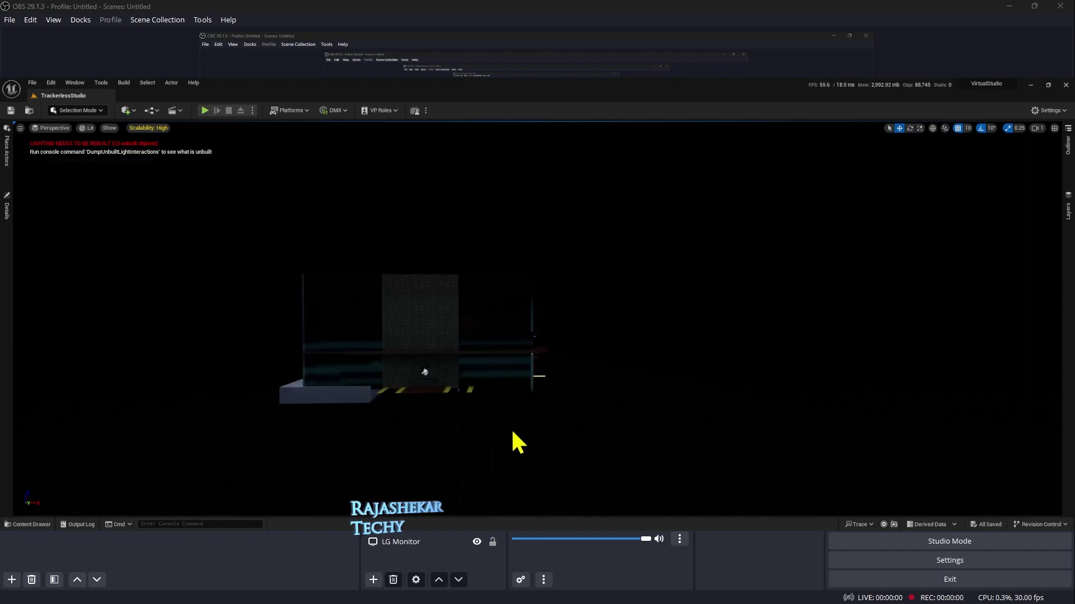
pyautogui.moveTo(510, 439); pyautogui.dragTo(511, 439, button='right')
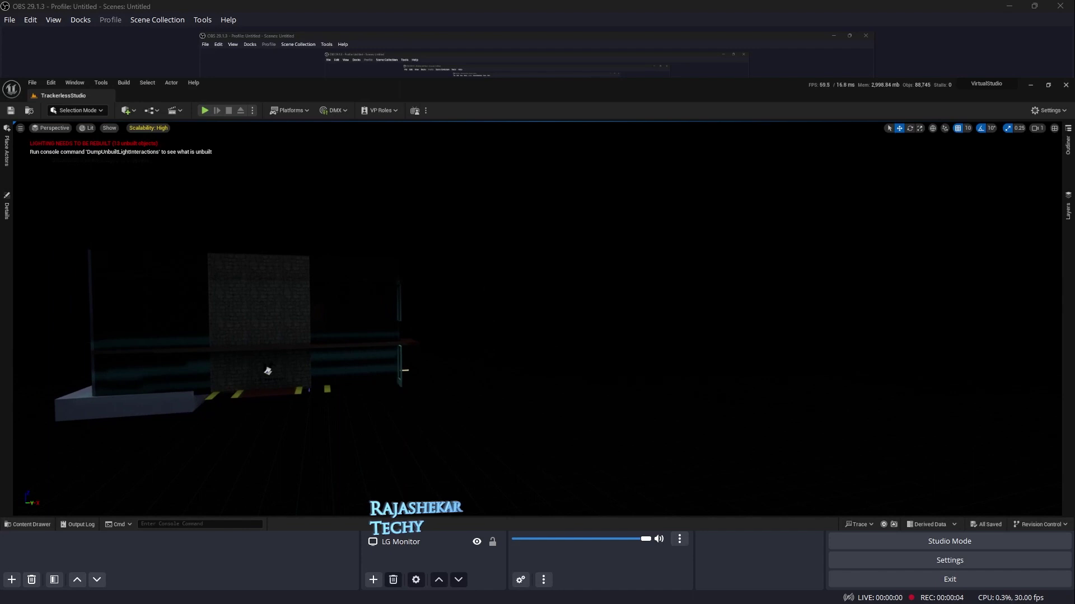
# - Change the editor startup map in Project Settings > Maps & Modes
pyautogui.click(51, 82)
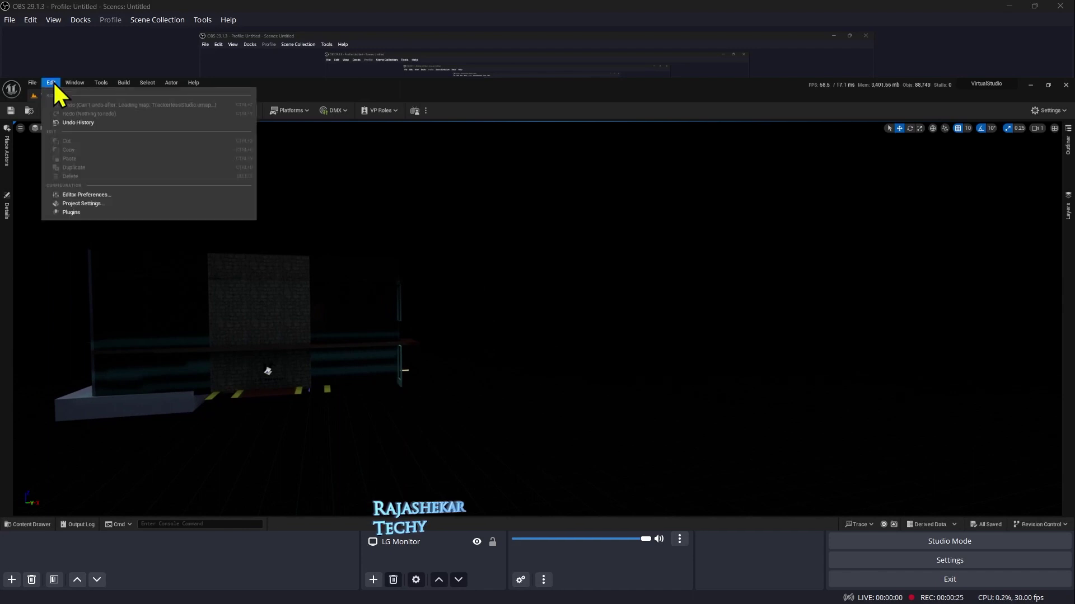
pyautogui.click(85, 210)
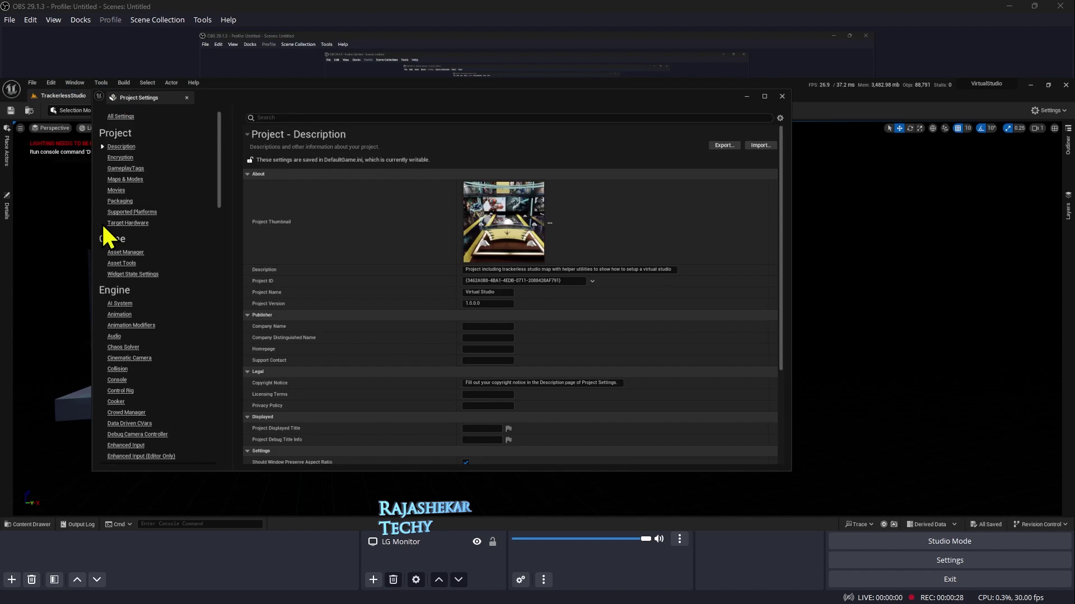
pyautogui.click(133, 181)
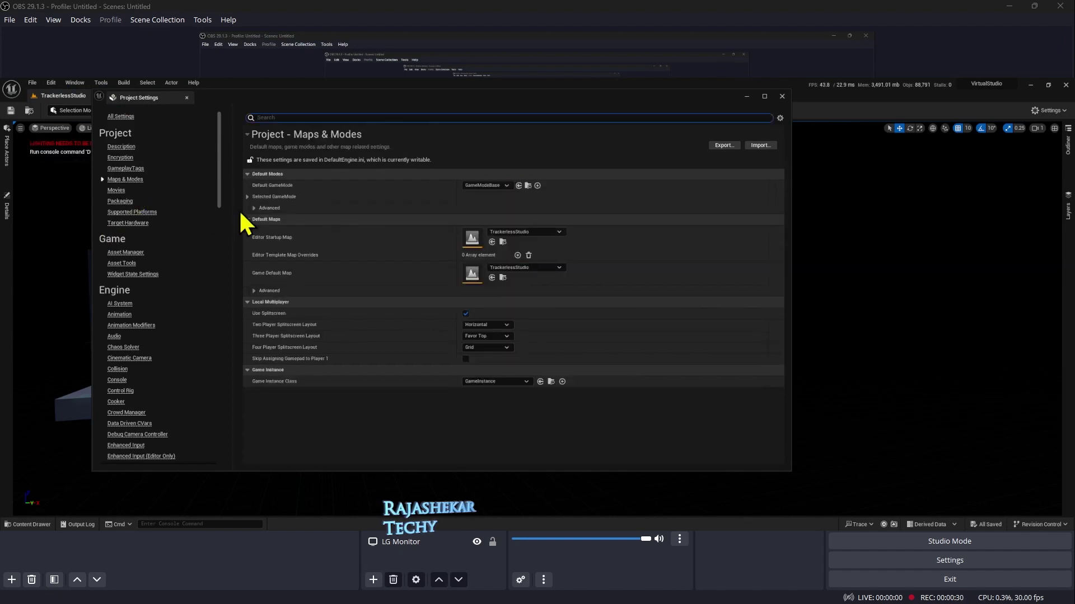
pyautogui.click(524, 233)
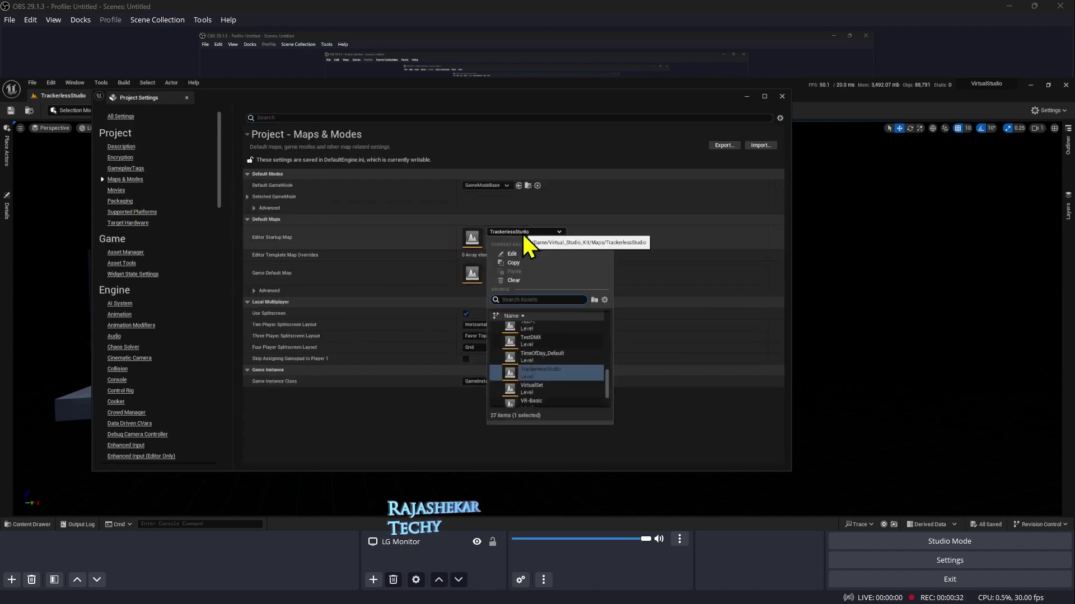
pyautogui.scroll(1, 547, 372)
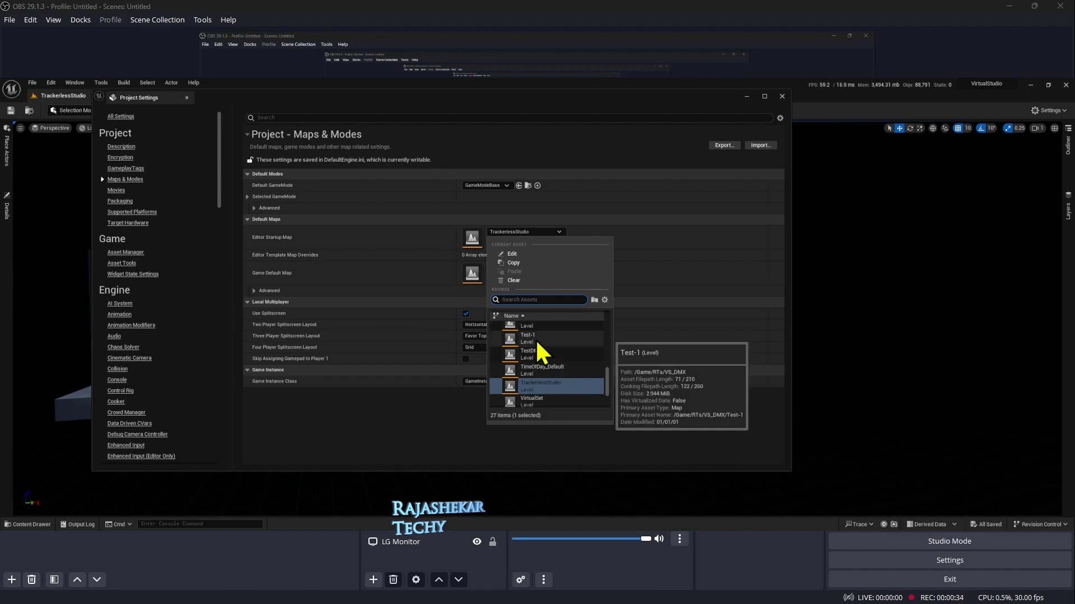
pyautogui.scroll(1, 538, 352)
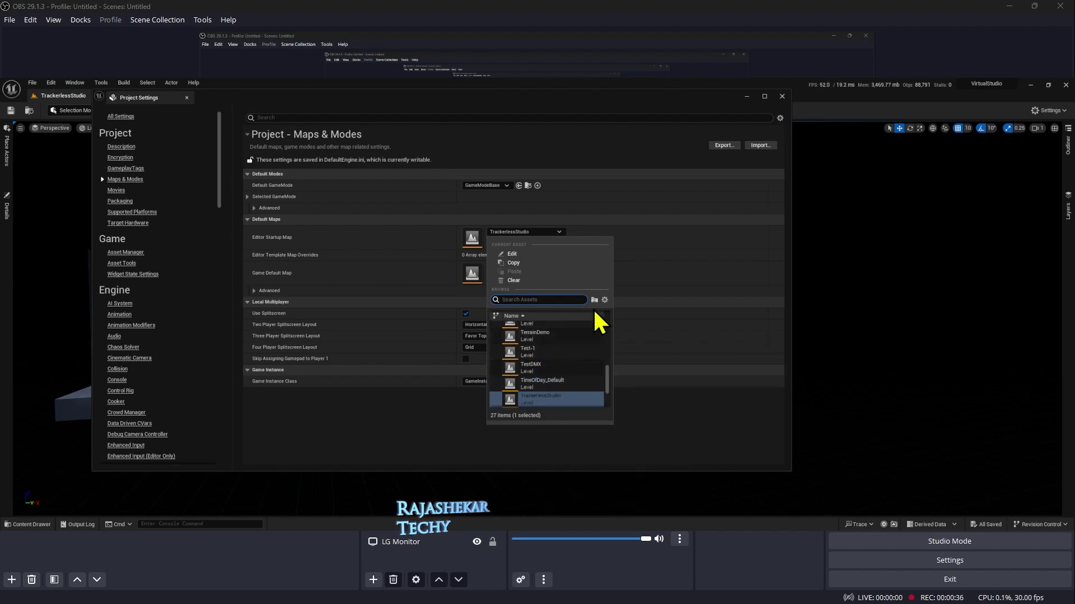
# - Open the Test-1 level from the Content Browser
pyautogui.click(764, 92)
pyautogui.hotkey('ctrl', 'space')
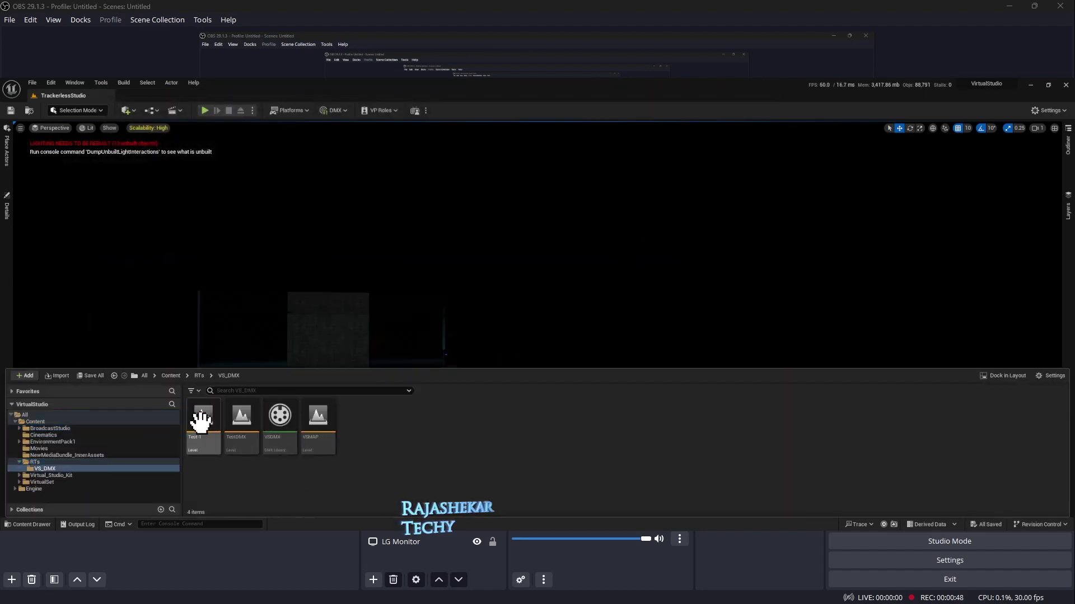
pyautogui.doubleClick(202, 418)
pyautogui.moveTo(542, 340); pyautogui.dragTo(542, 339, button='right')
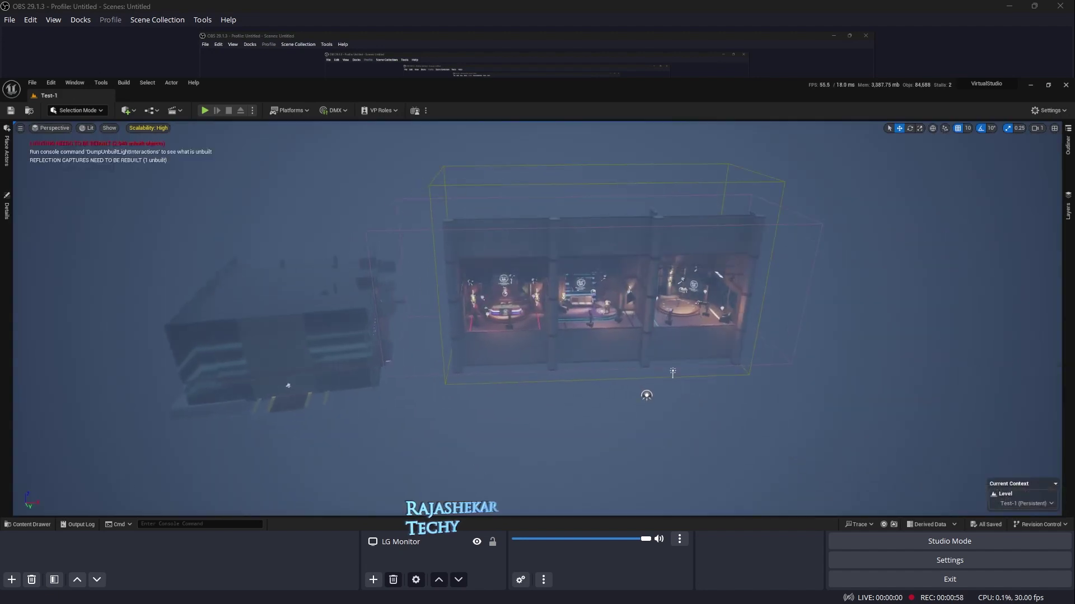
# - Select all descendants of the Main_Stuffs Outliner folder and delete them
pyautogui.click(1067, 143)
pyautogui.rightClick(756, 169)
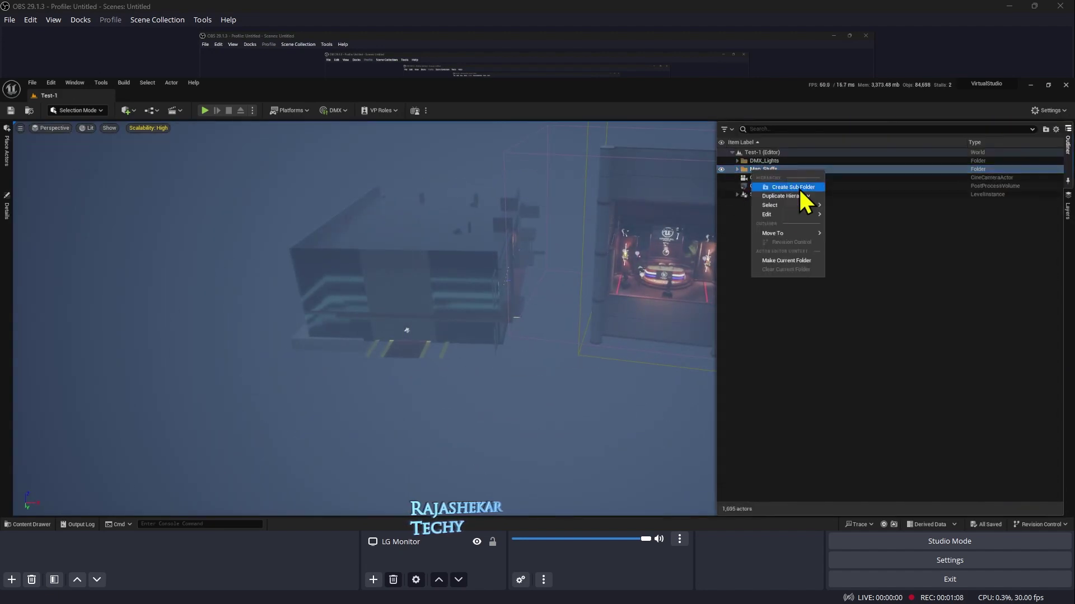
pyautogui.click(848, 217)
pyautogui.press('Delete')
pyautogui.click(505, 332)
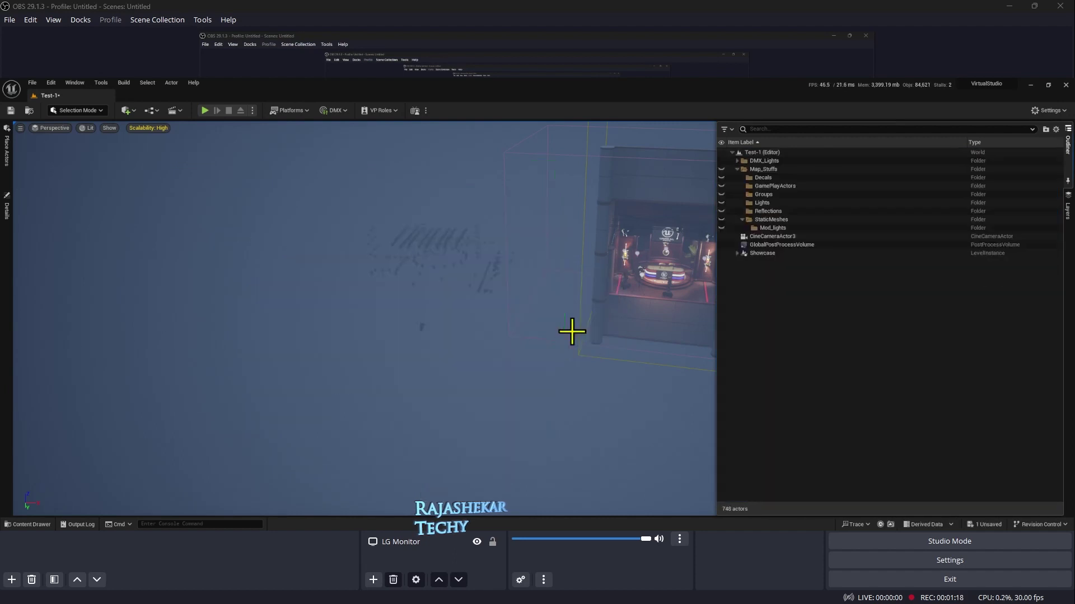
pyautogui.click(1067, 143)
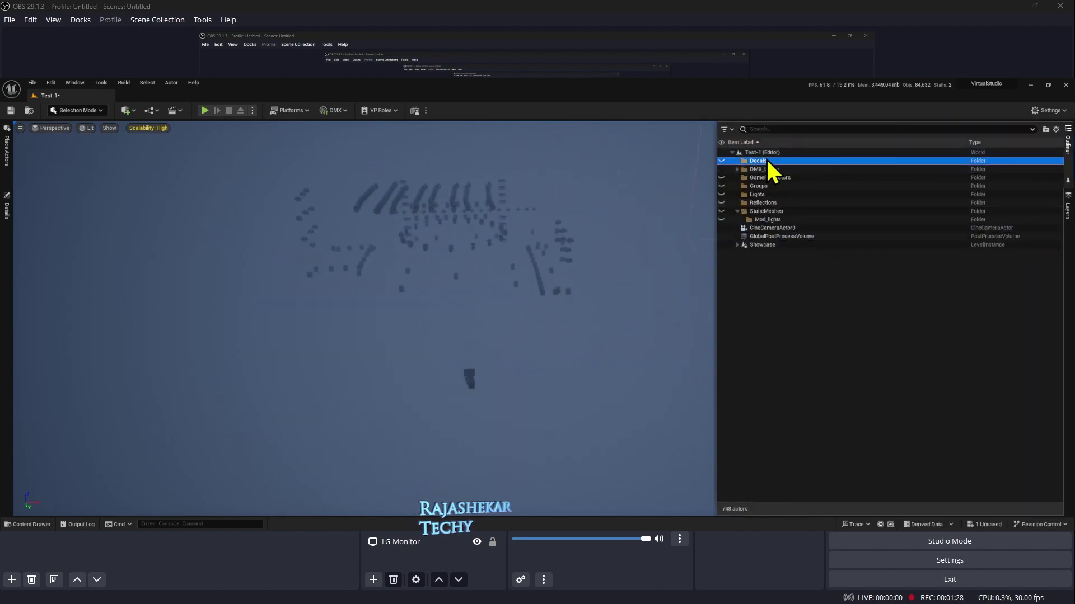
# - Focus the view on the Showcase building and choose Edit Showcase
pyautogui.doubleClick(773, 242)
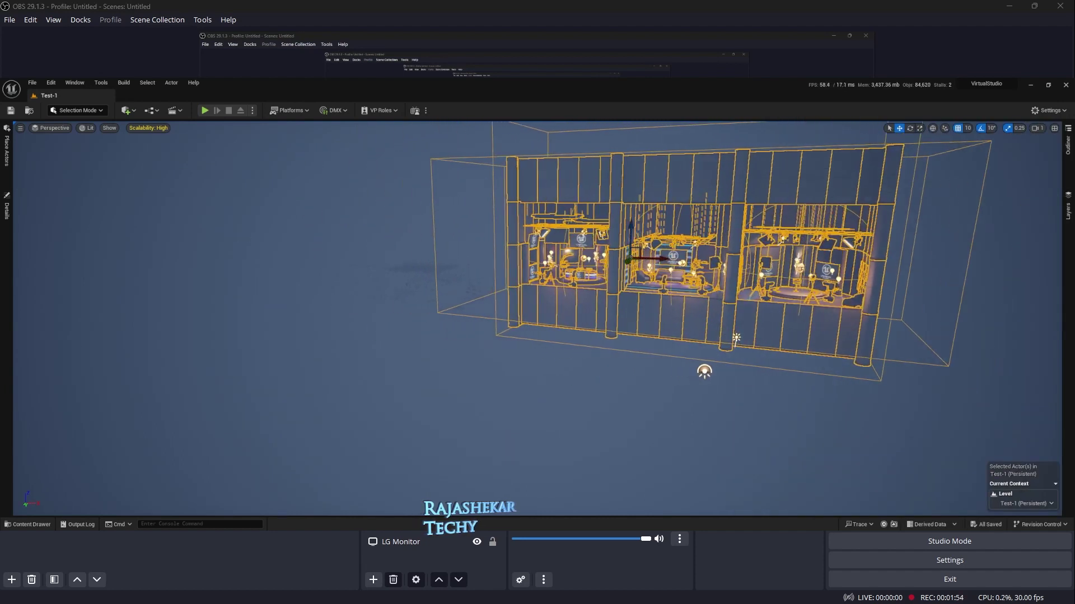
pyautogui.moveTo(538, 319)
pyautogui.mouseDown(button='right')
pyautogui.moveTo(587, 319)
pyautogui.moveTo(504, 319)
pyautogui.mouseUp(button='right')
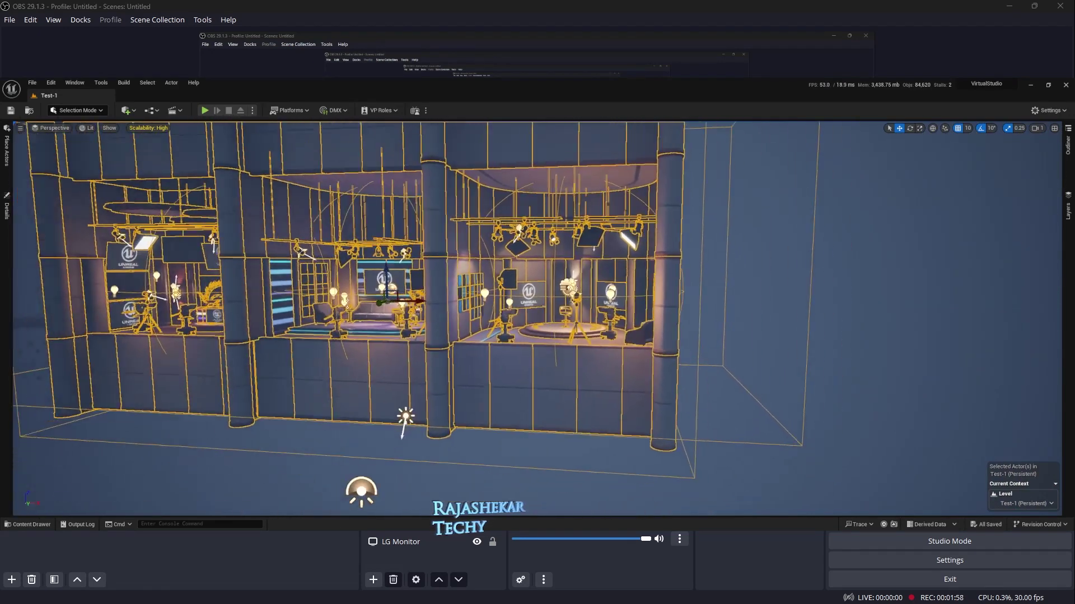
pyautogui.moveTo(434, 441); pyautogui.dragTo(514, 285, button='right')
pyautogui.rightClick(514, 285)
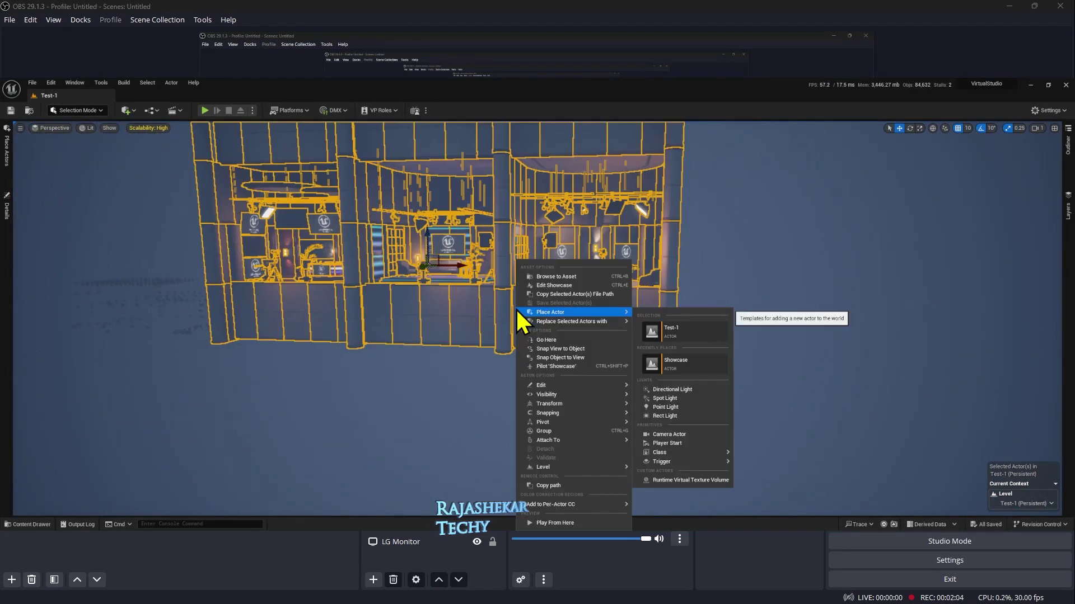
pyautogui.click(548, 299)
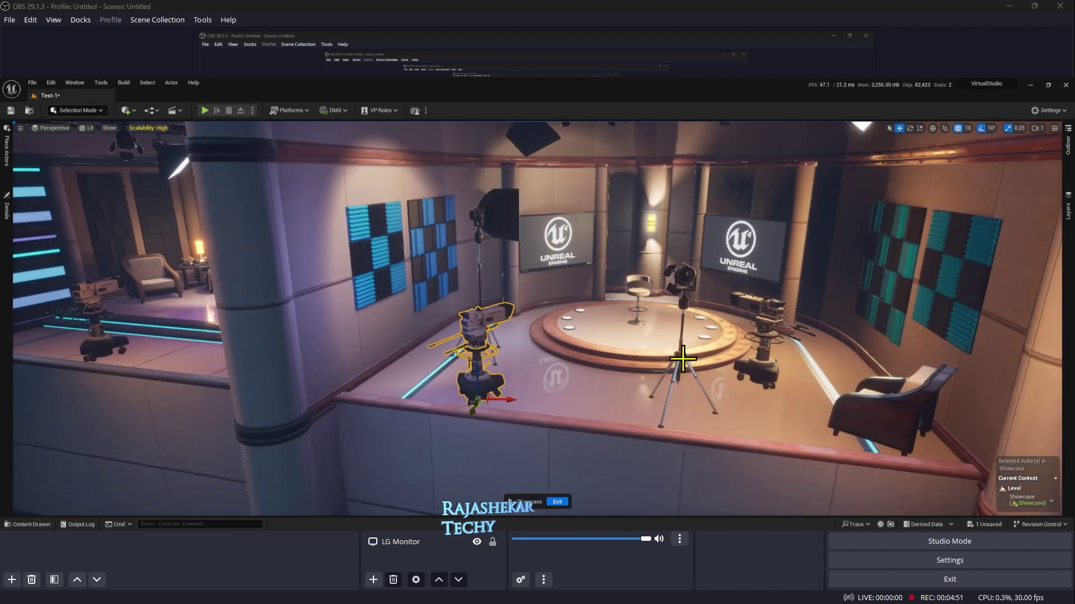
# - Fly up to the lighting rig and bring up the 36 selected lights in the Outliner
pyautogui.moveTo(844, 418); pyautogui.dragTo(581, 281, button='right')
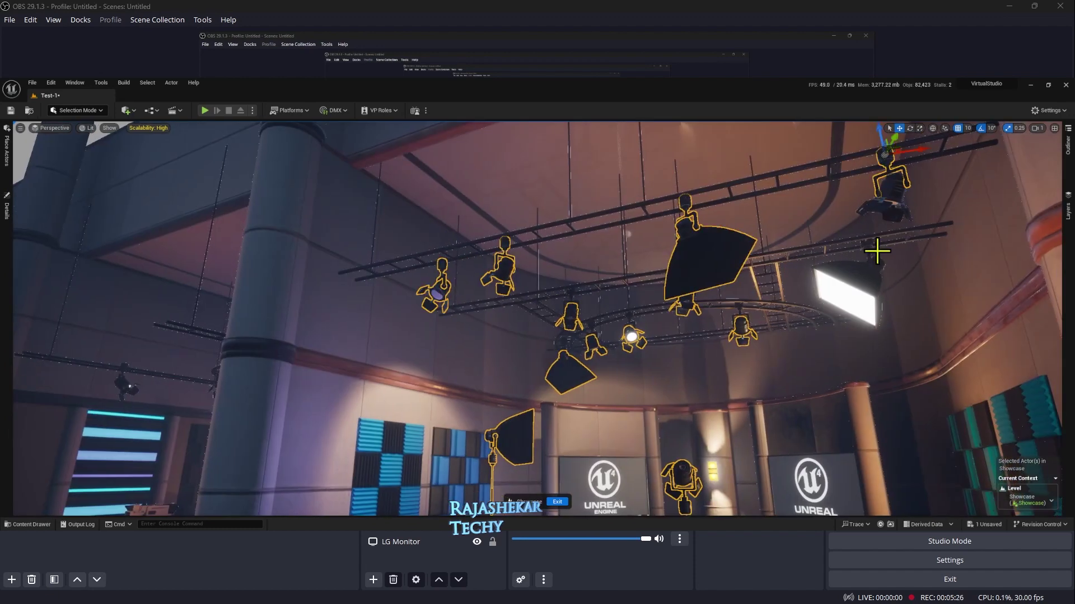
pyautogui.moveTo(878, 249); pyautogui.dragTo(878, 249, button='right')
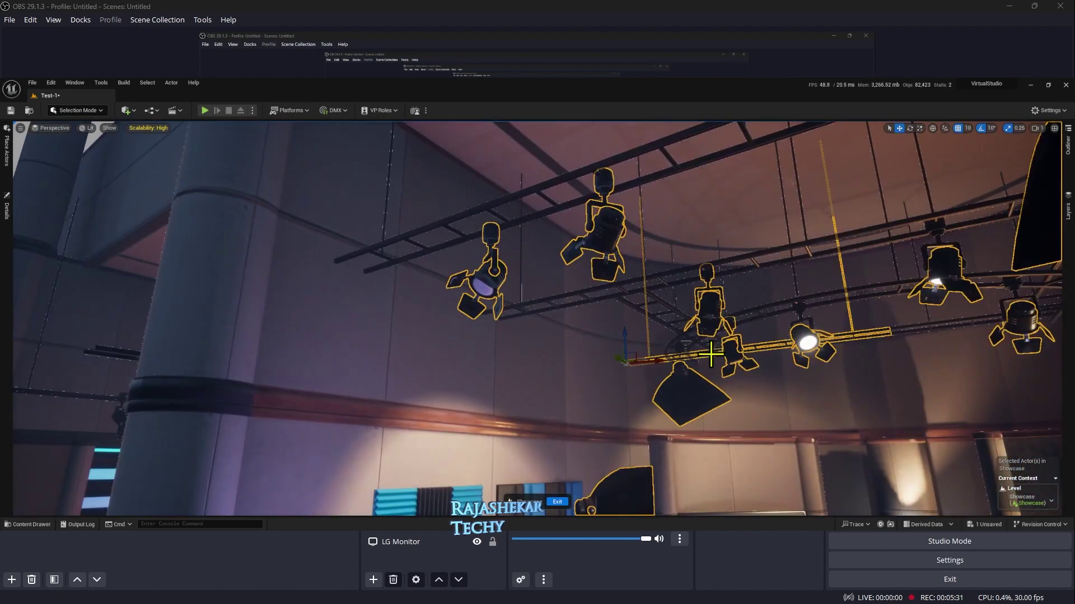
pyautogui.moveTo(538, 319); pyautogui.dragTo(537, 319, button='right')
pyautogui.click(1068, 144)
pyautogui.rightClick(756, 227)
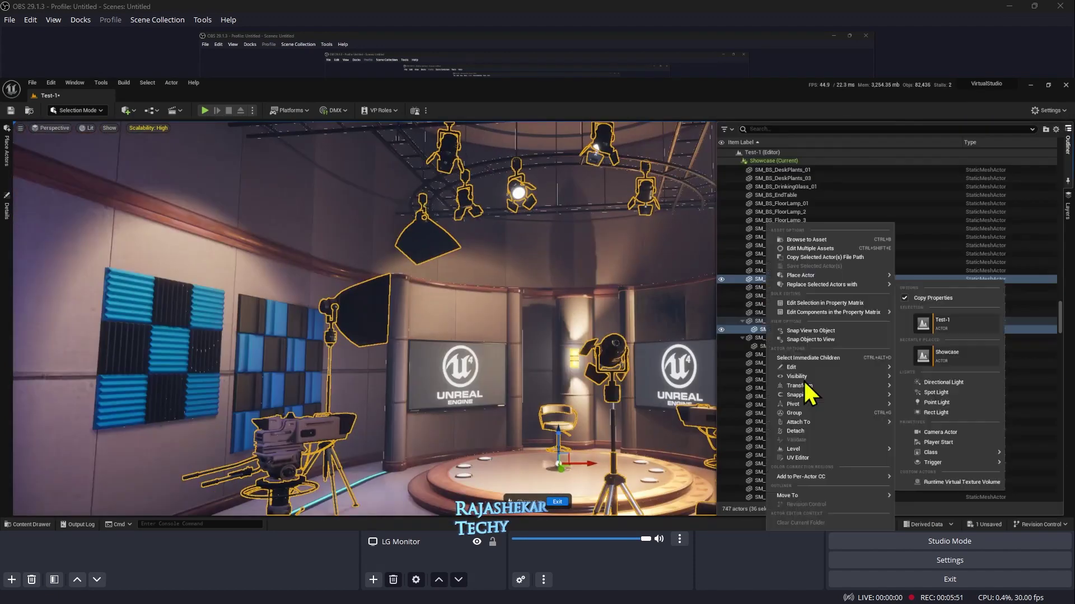
pyautogui.press('Escape')
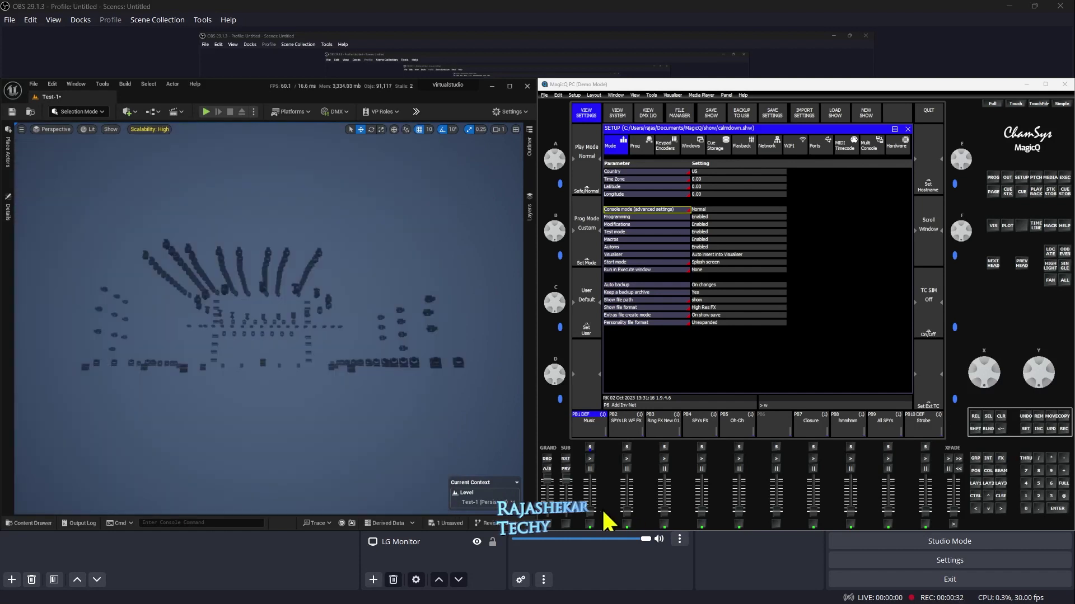
# - Fire the PB1 Music/Strobe and PB9 playbacks to test the studio beams
pyautogui.click(593, 463)
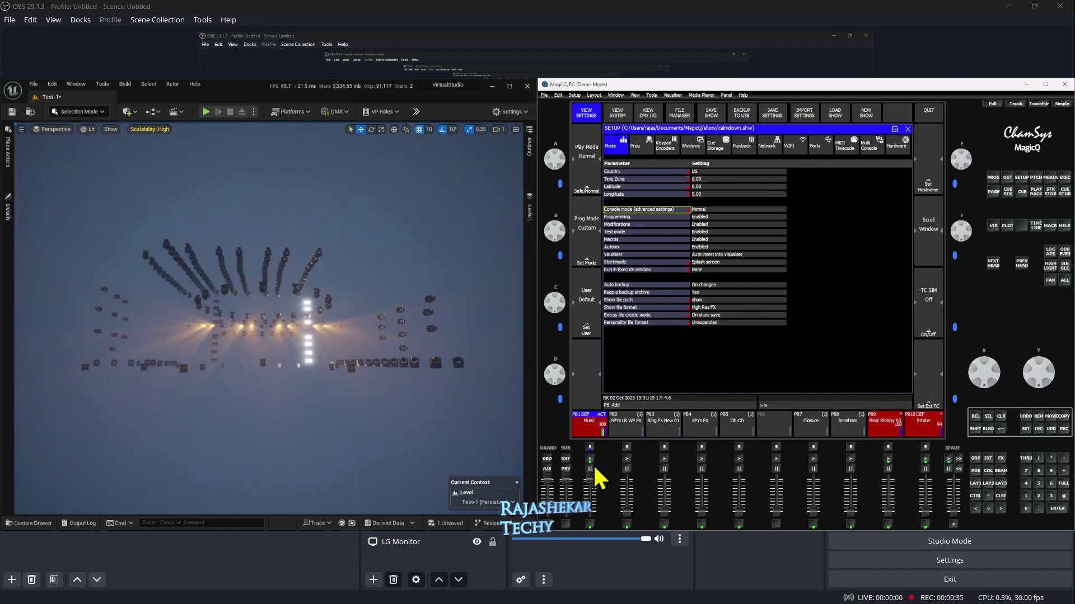
pyautogui.click(593, 463)
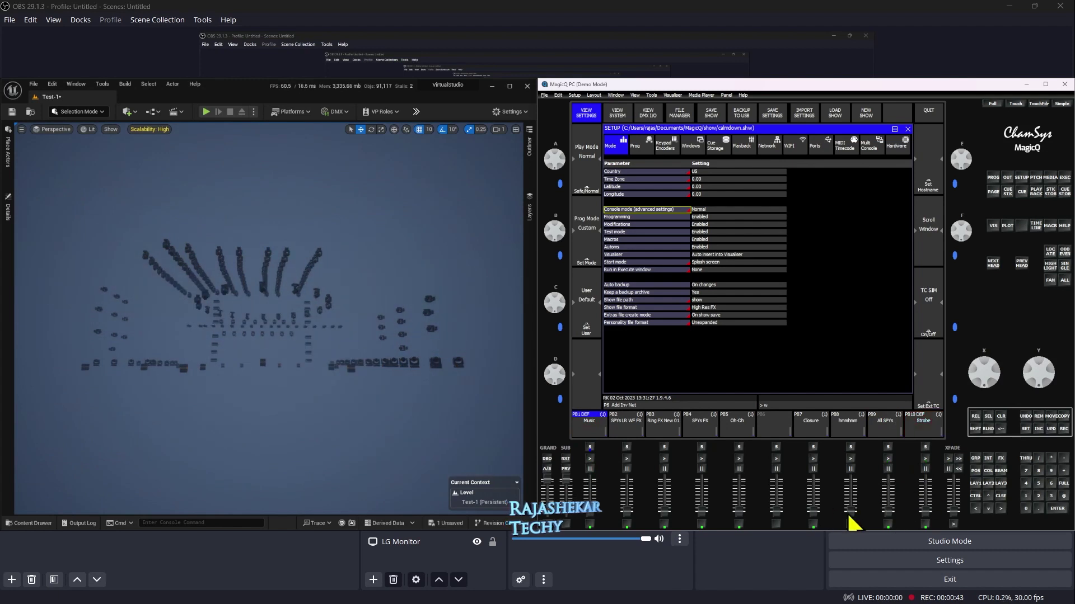
pyautogui.click(851, 461)
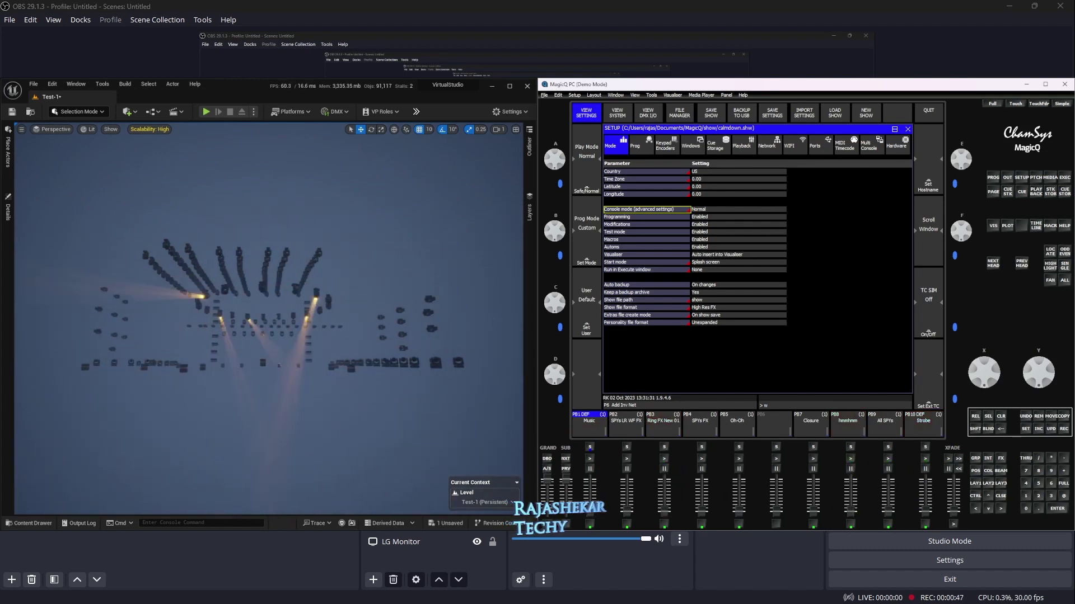
# - Locate the SL Wall, SR Wall and S Rear Top groups, then clear the programmer
pyautogui.click(974, 459)
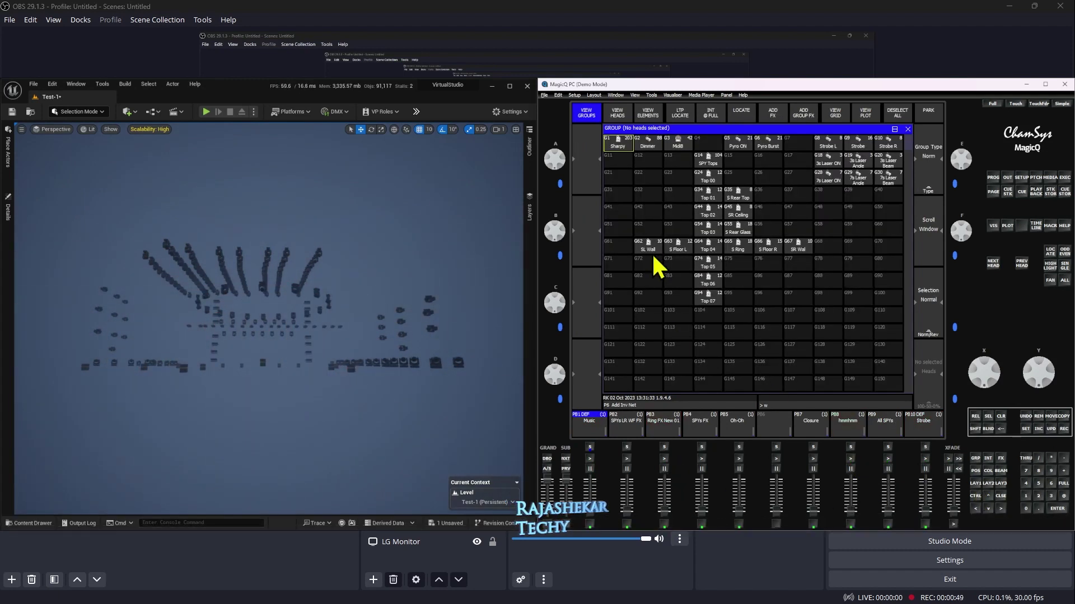
pyautogui.click(1049, 254)
pyautogui.click(1049, 253)
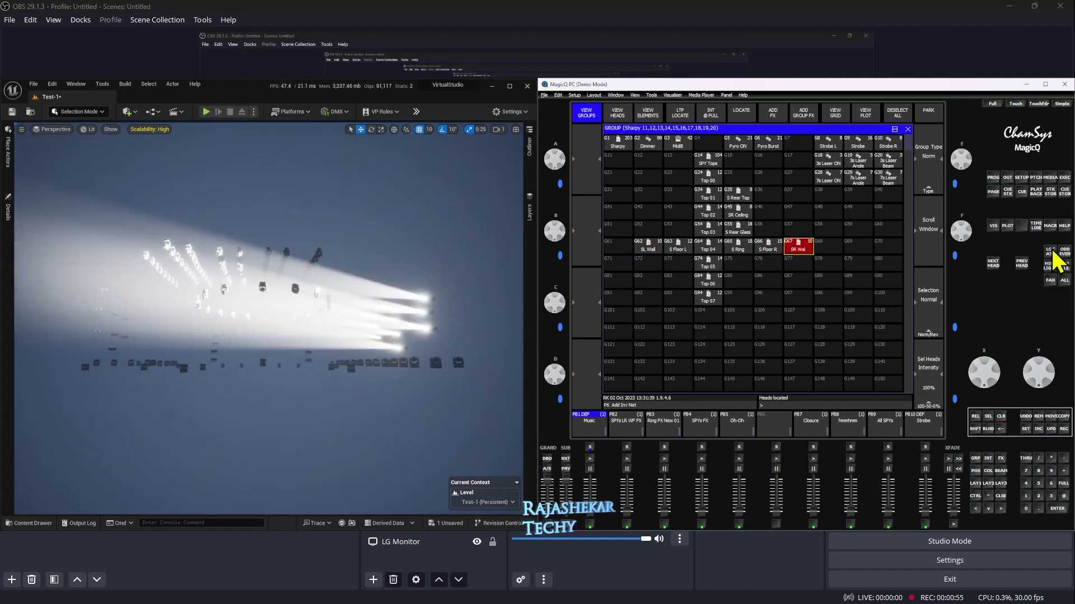
pyautogui.click(1001, 416)
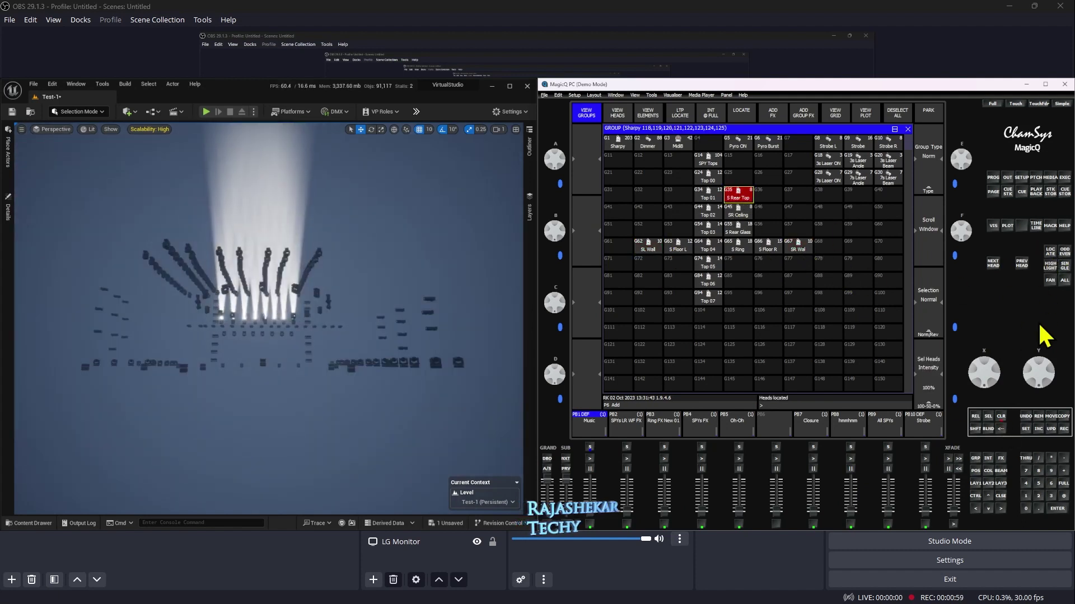
pyautogui.click(1001, 417)
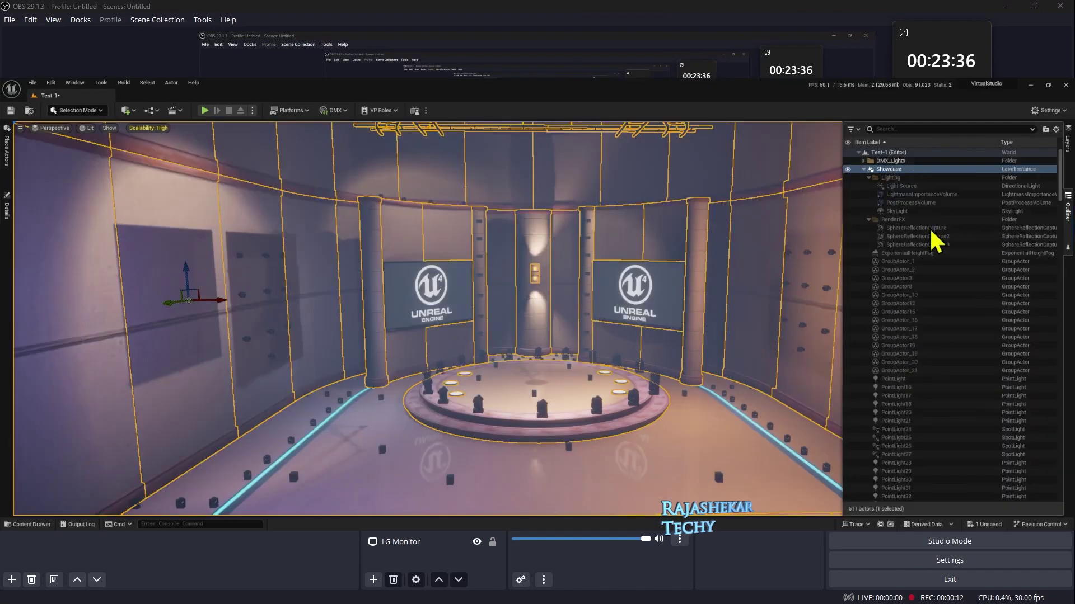
pyautogui.write('pos')
# - Search the Outliner for 'pos' to find the PostProcessVolume
pyautogui.click(906, 177)
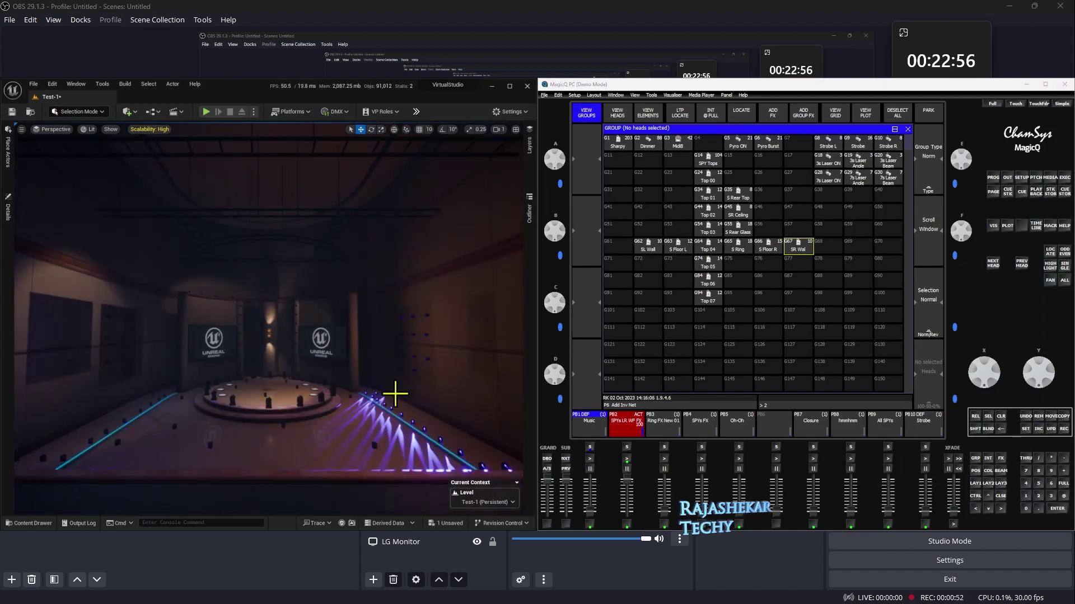
# - Fire the pink laser and All SPYs playbacks, then light the S Floor L and R fixtures
pyautogui.click(717, 463)
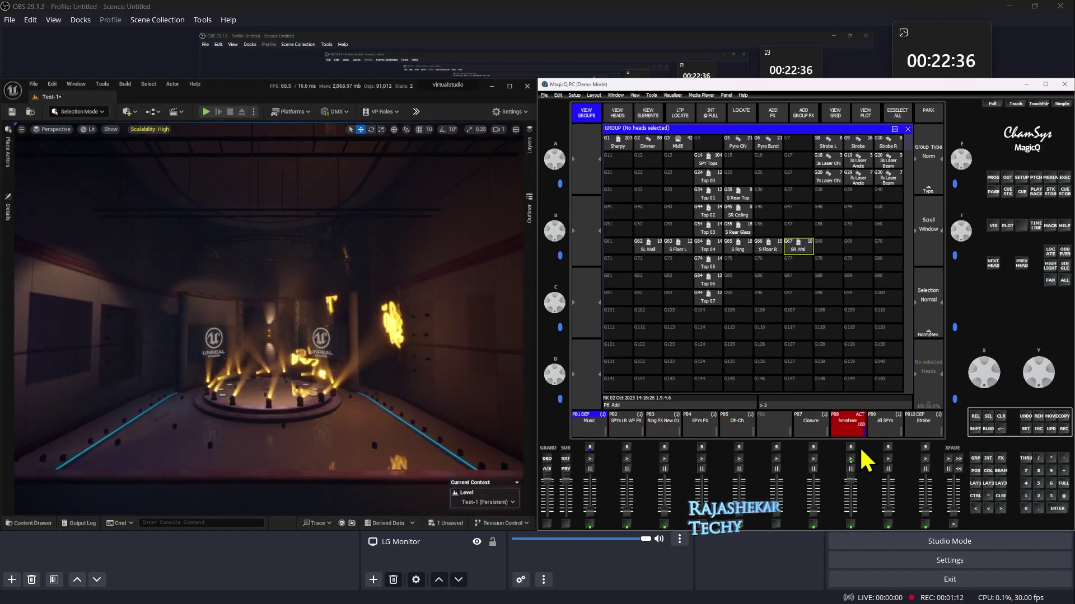
pyautogui.click(901, 460)
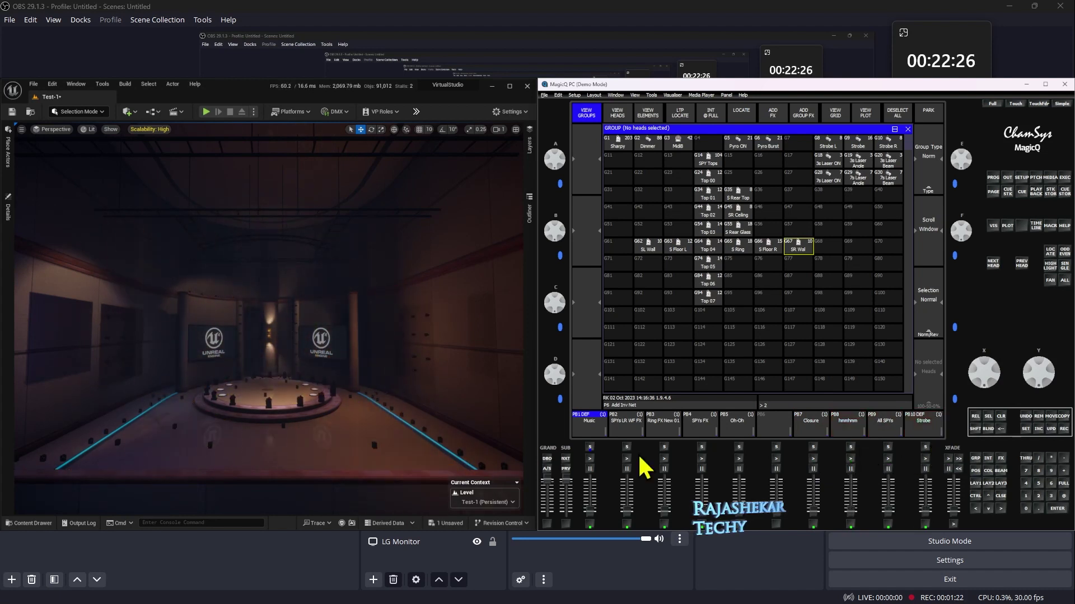
pyautogui.click(1054, 255)
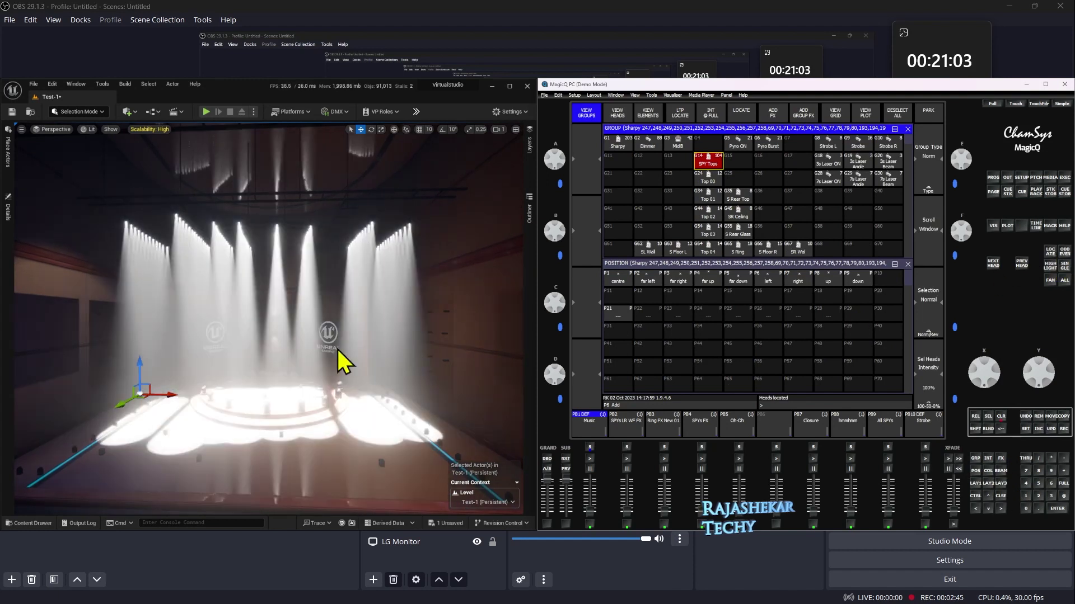
# - Turn the selected beams red and change their gobo pattern
pyautogui.click(977, 472)
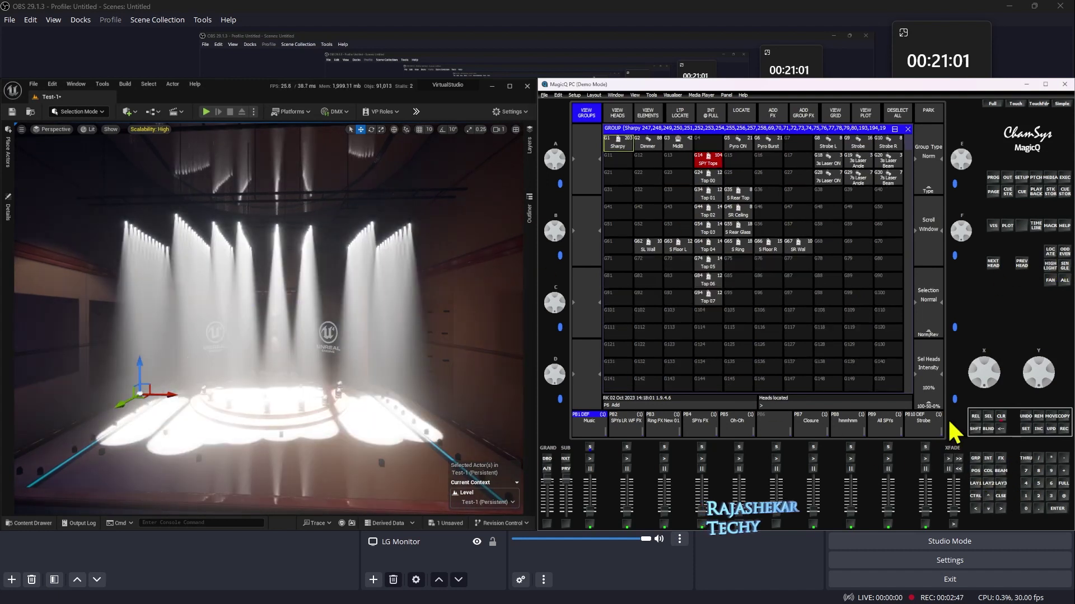
pyautogui.click(993, 485)
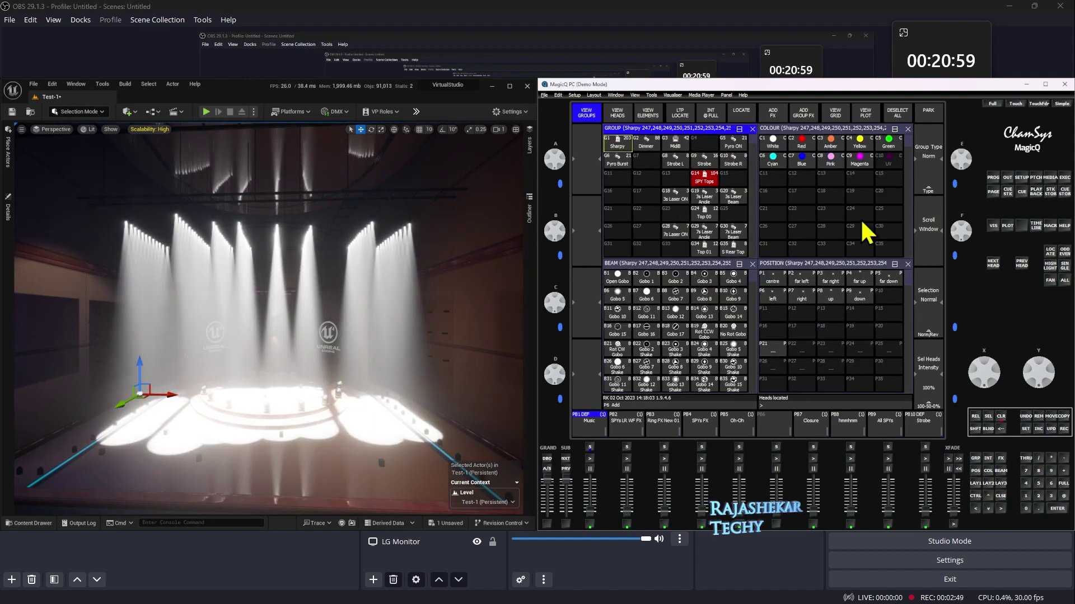
pyautogui.click(811, 143)
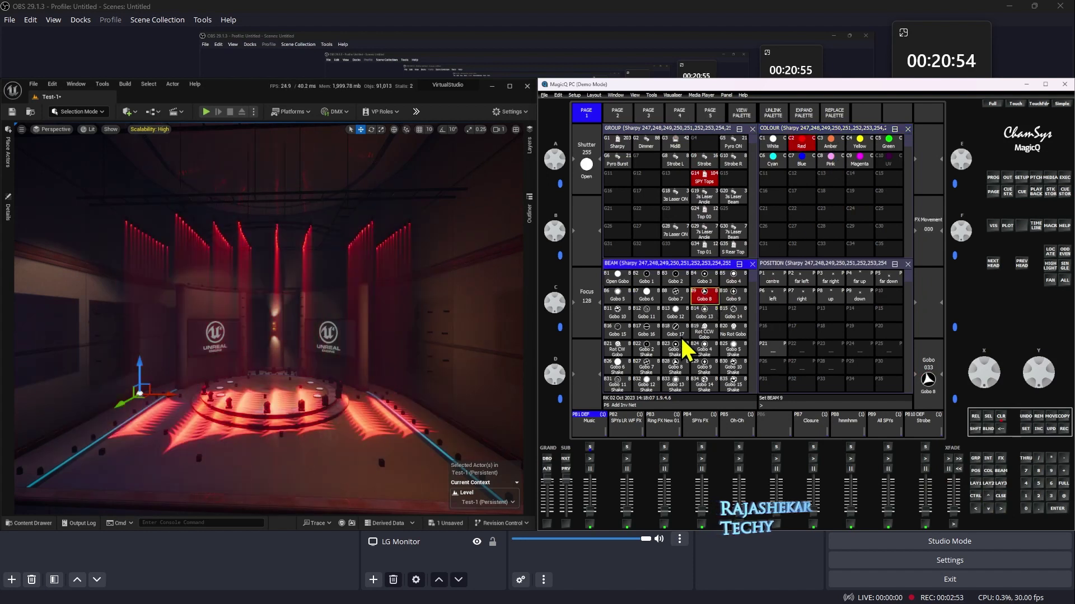
pyautogui.click(653, 282)
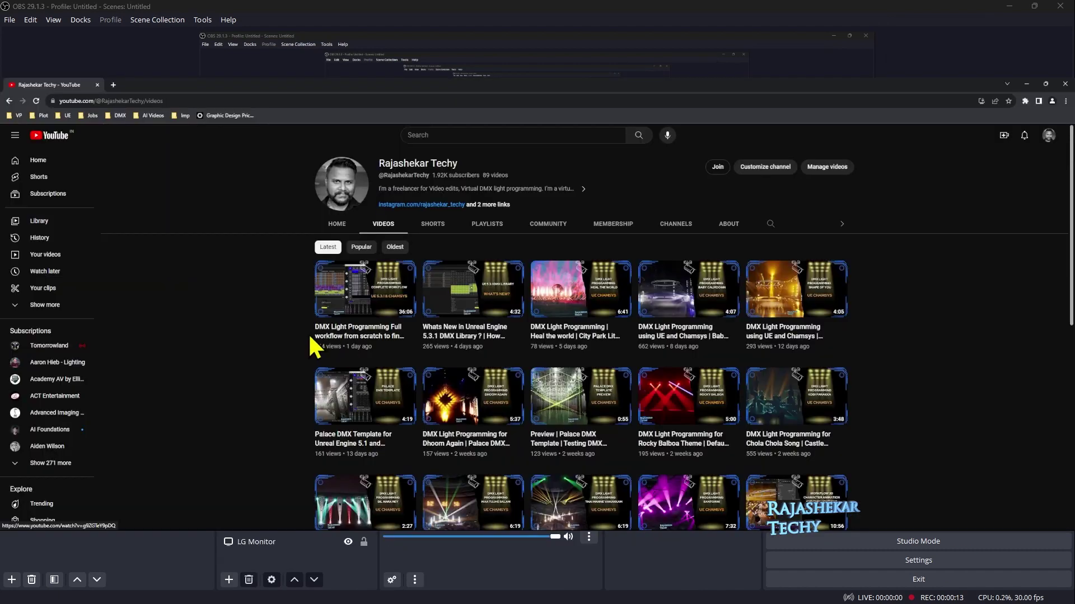
# - Play the first video on the Videos tab, the DMX Light Programming full workflow
pyautogui.click(376, 337)
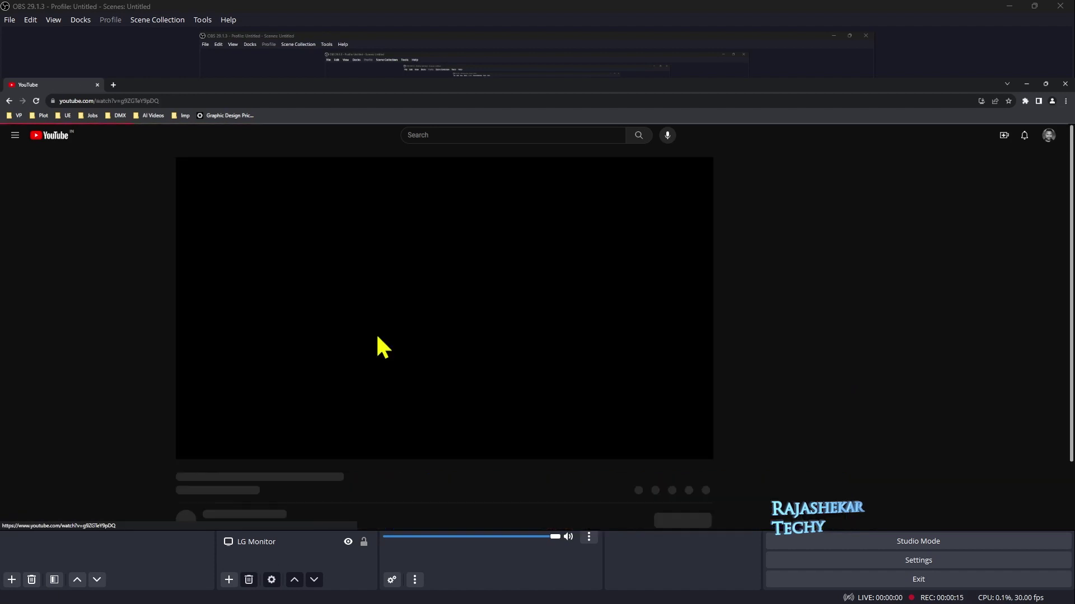
pyautogui.scroll(-1, 303, 399)
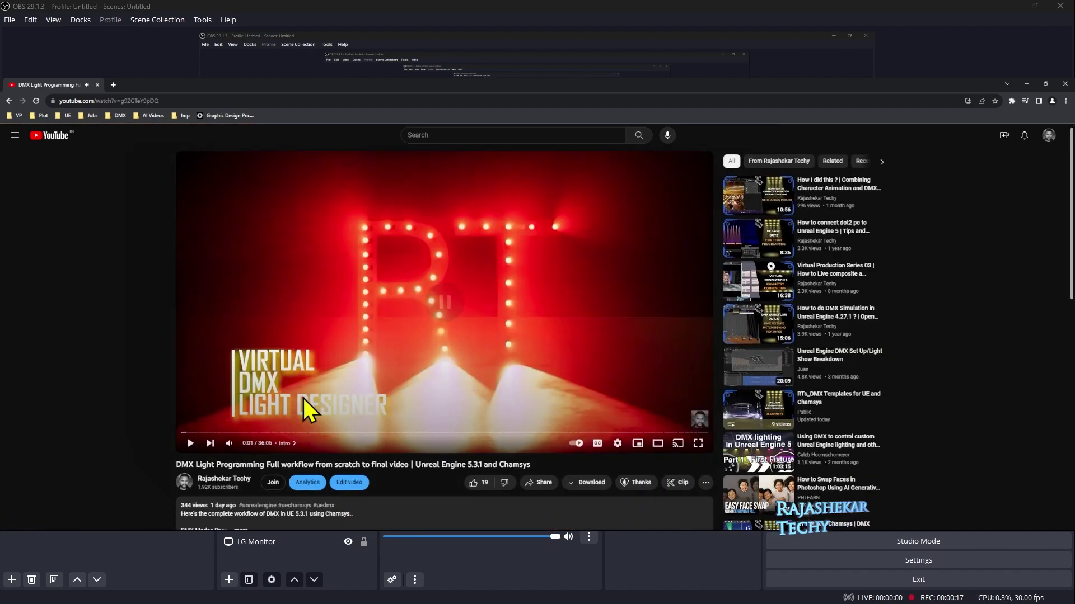